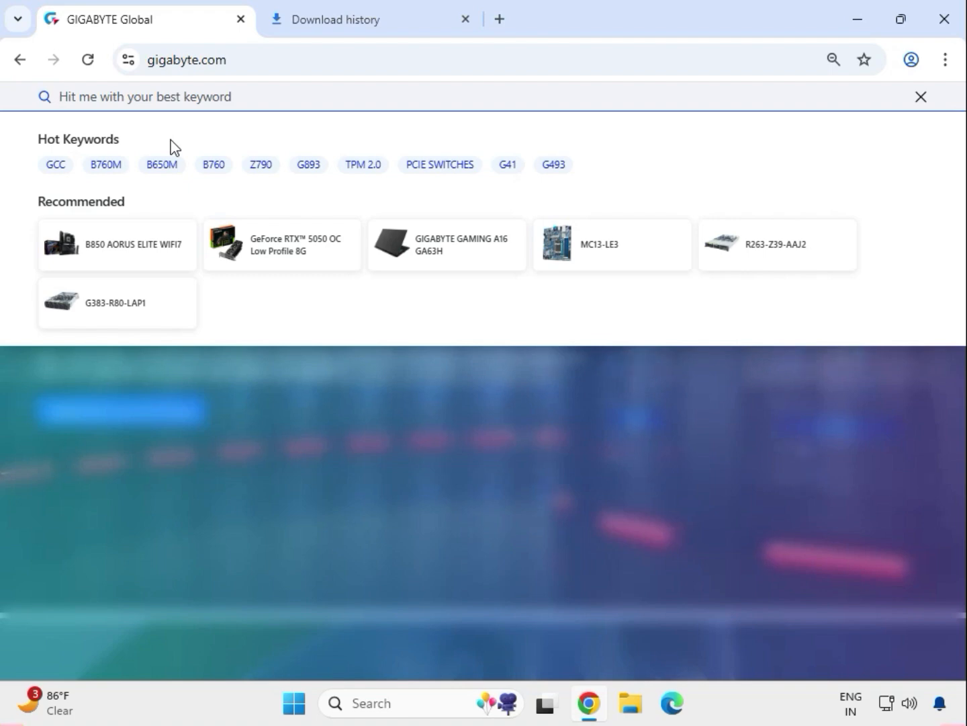
Search the site for TRX40 AORUS MASTER and filter the search results to products
{"action": "type", "text": "TR"}
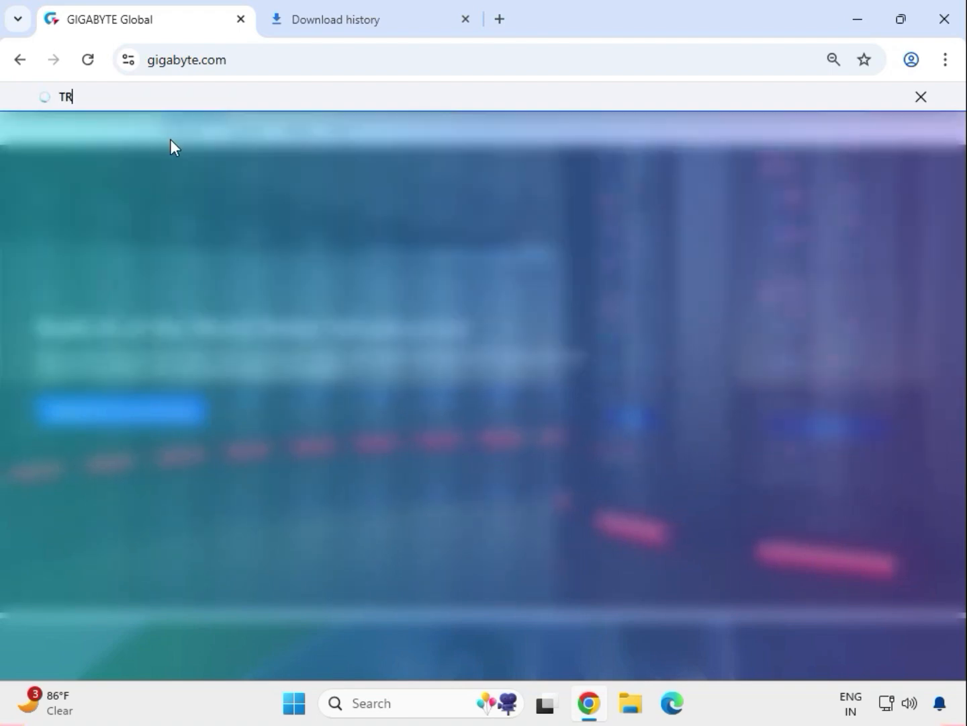
{"action": "type", "text": "X40"}
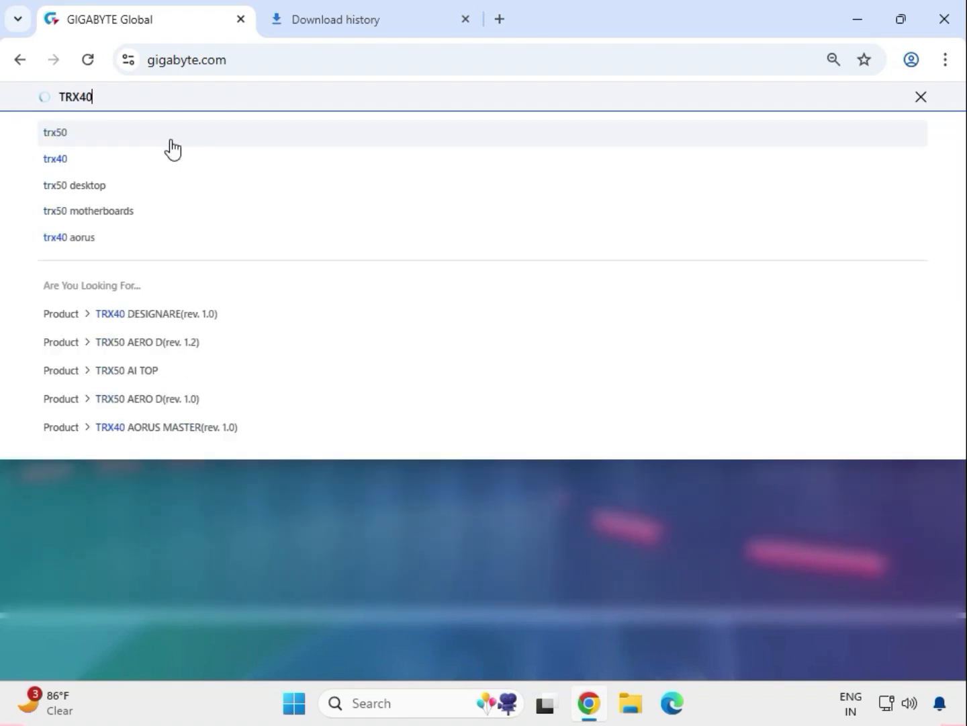
{"action": "type", "text": " A"}
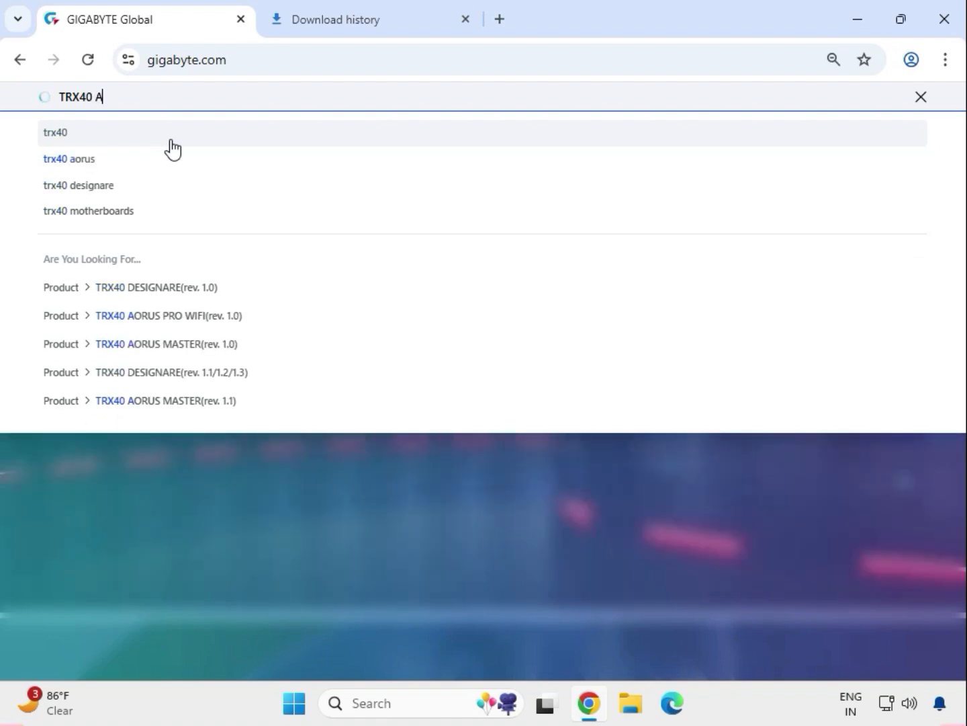
{"action": "type", "text": "ORUS "}
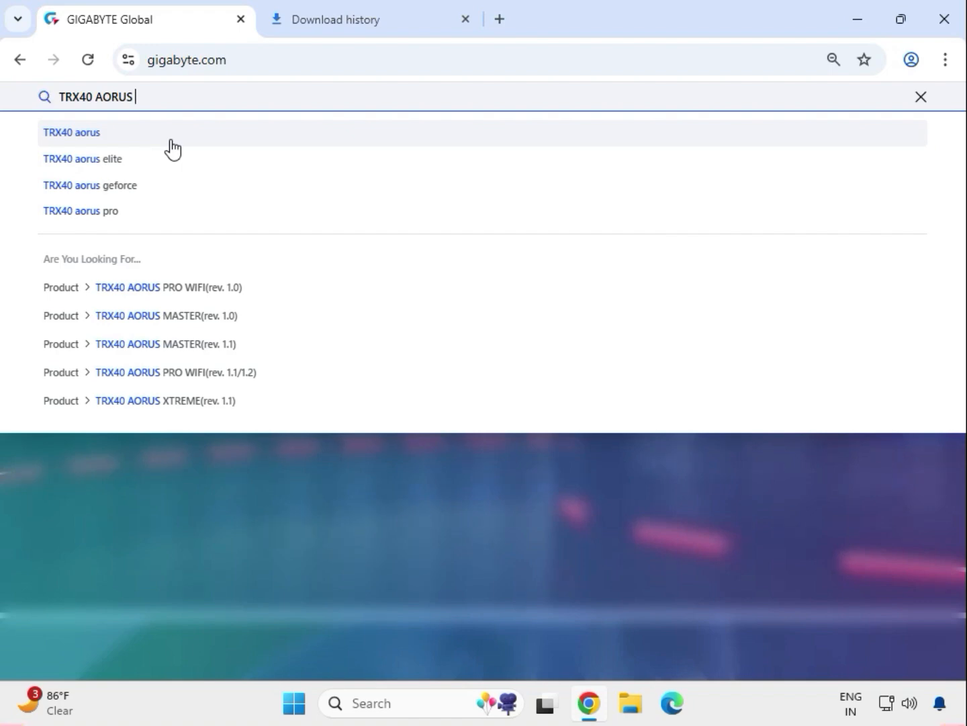
{"action": "type", "text": "MASTER"}
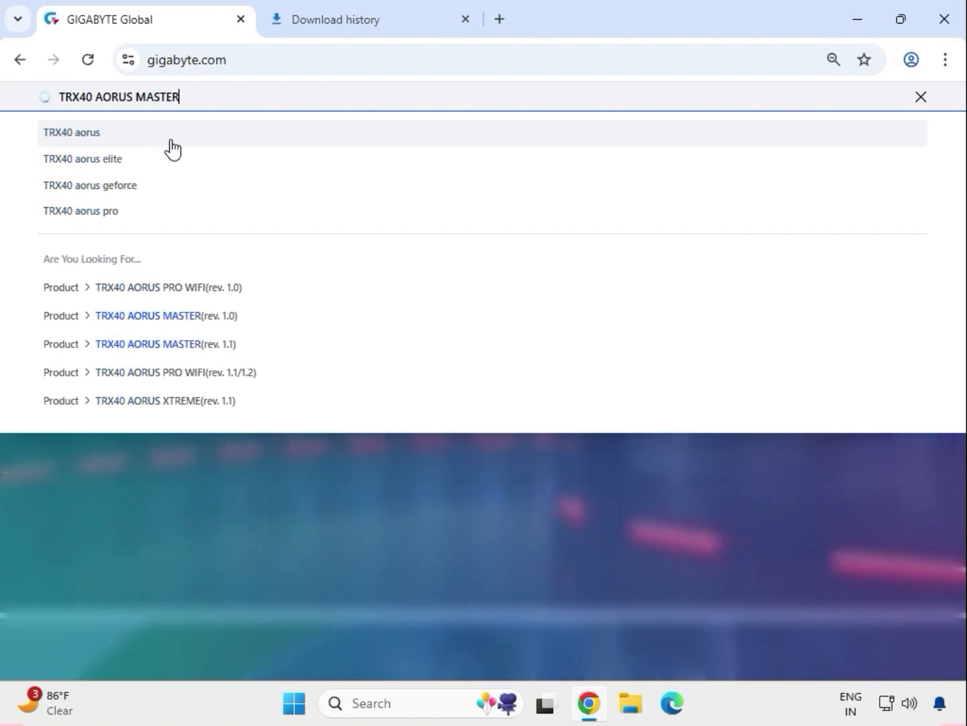
{"action": "key", "text": "Return"}
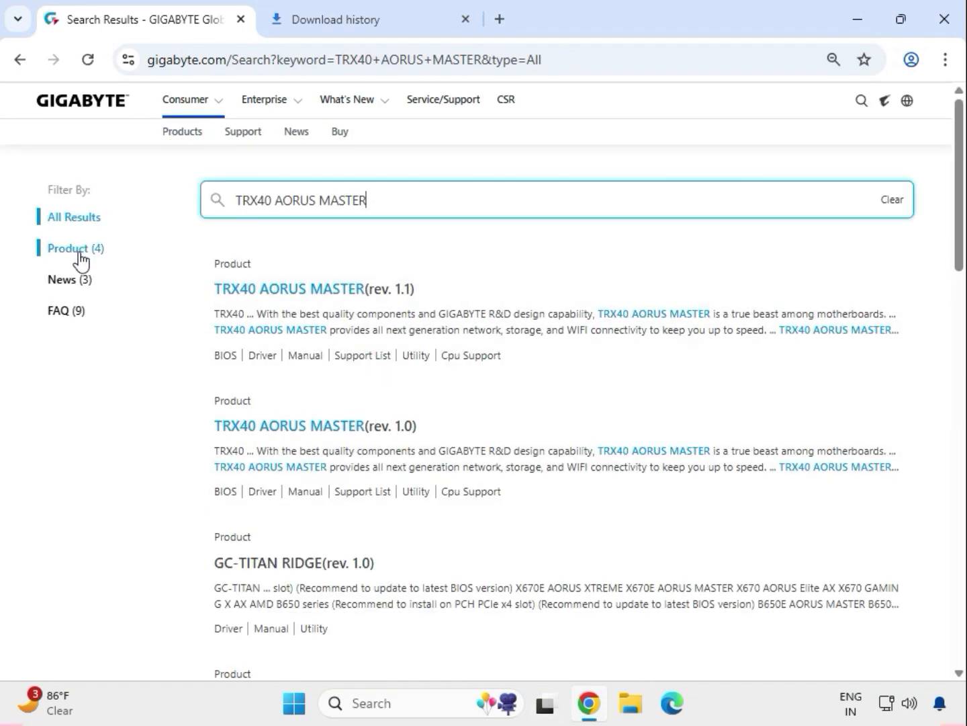
{"action": "left_click", "coordinate": [87, 250]}
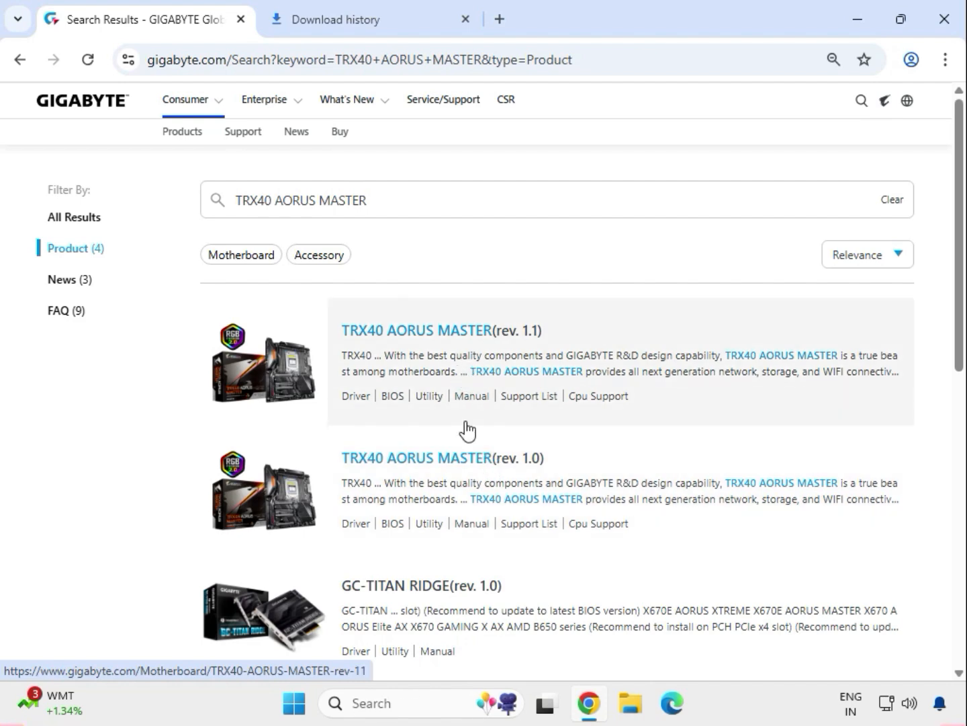
Open the support downloads for the TRX40 AORUS MASTER (rev. 1.1) and set the driver OS to Windows 11 64bit
{"action": "left_click", "coordinate": [366, 332]}
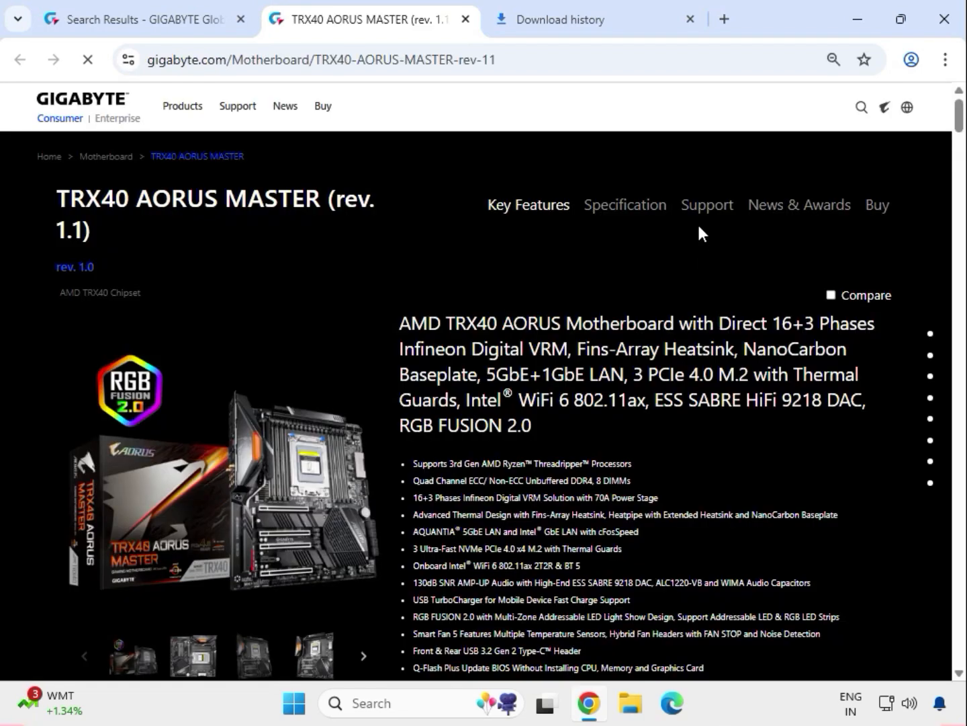
{"action": "left_click", "coordinate": [706, 216]}
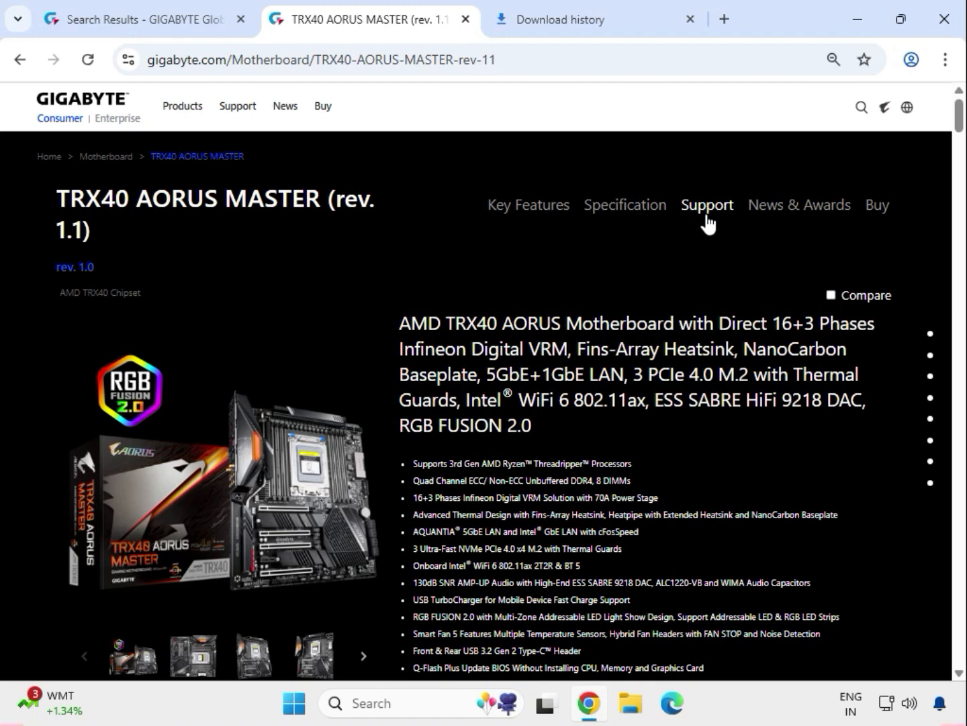
{"action": "left_click", "coordinate": [707, 218]}
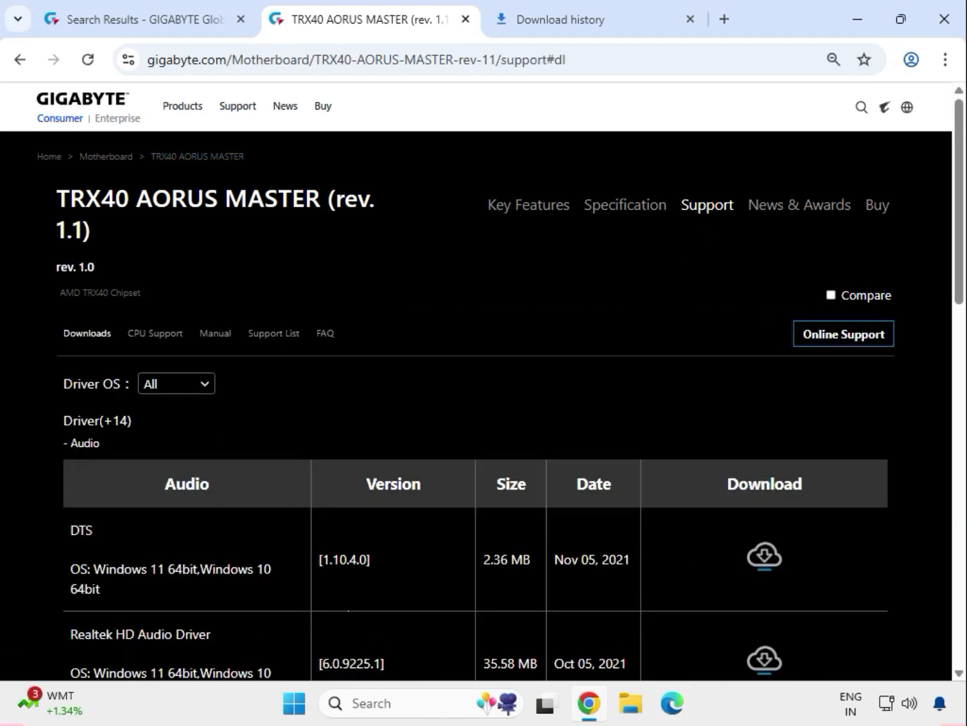
{"action": "left_click", "coordinate": [206, 390]}
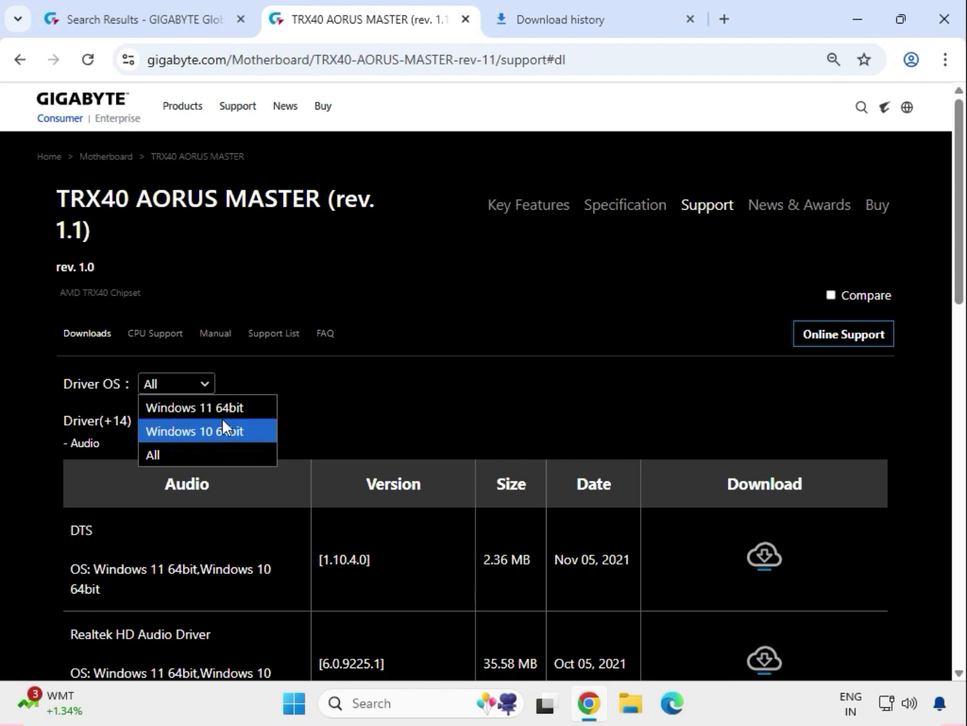
{"action": "left_click", "coordinate": [237, 407]}
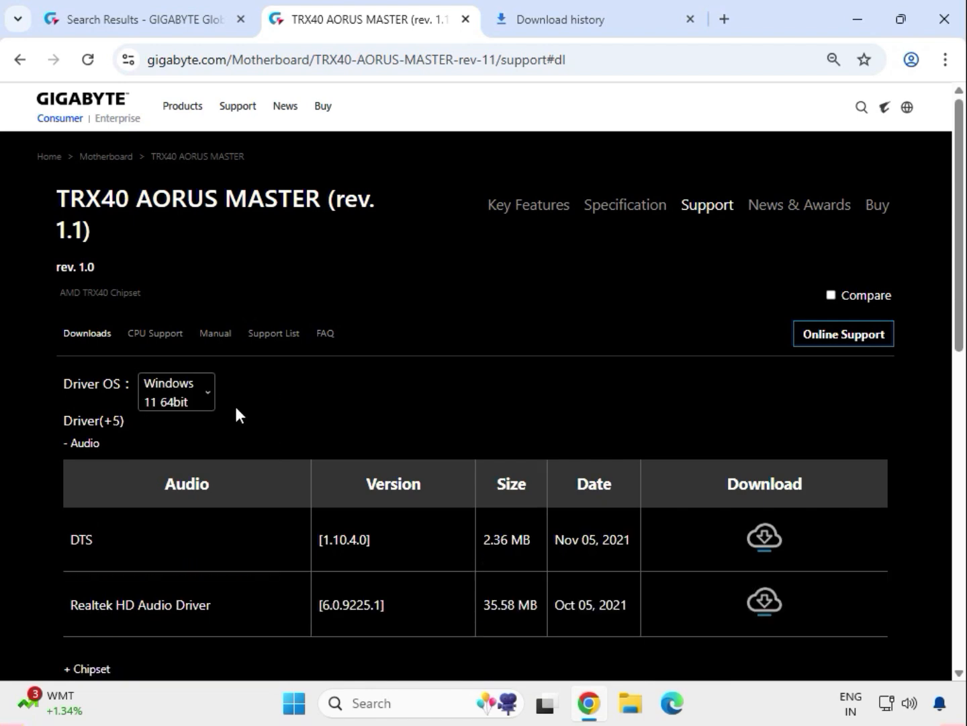
Download the Realtek HD Audio Driver from the Audio driver list
{"action": "scroll", "coordinate": [166, 463], "scroll_direction": "down", "scroll_amount": 1}
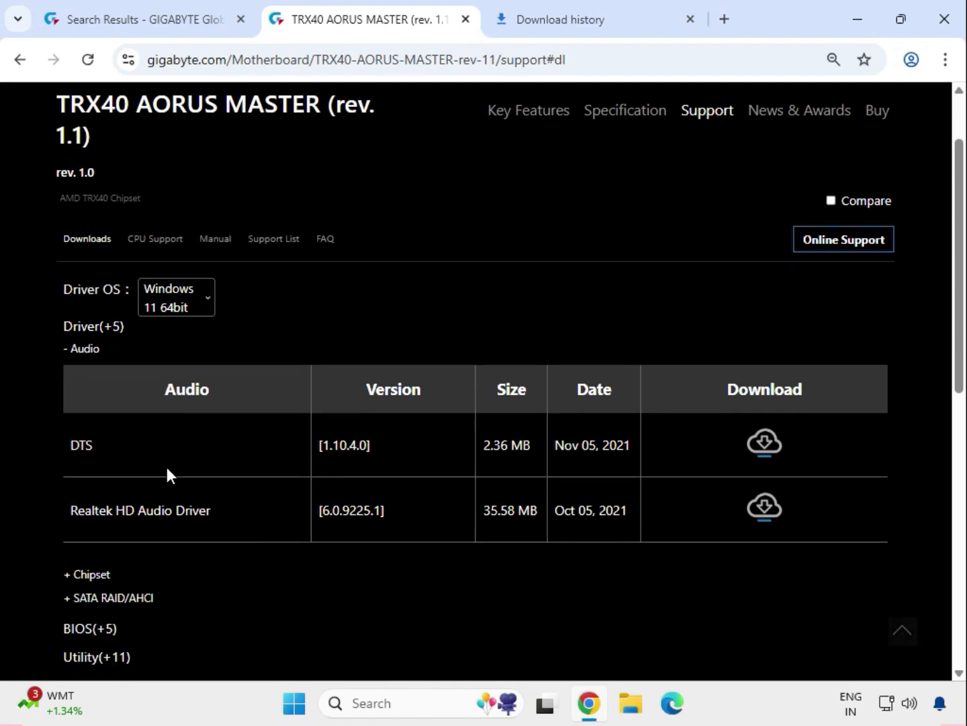
{"action": "scroll", "coordinate": [164, 473], "scroll_direction": "down", "scroll_amount": 1}
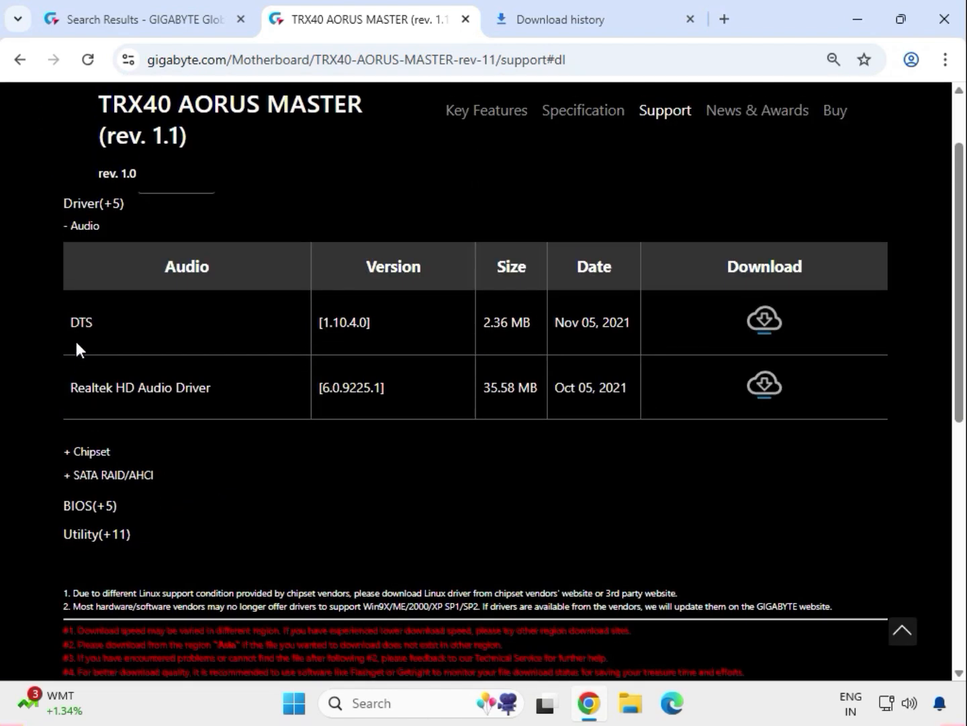
{"action": "left_click_drag", "start_coordinate": [100, 377], "coordinate": [506, 388]}
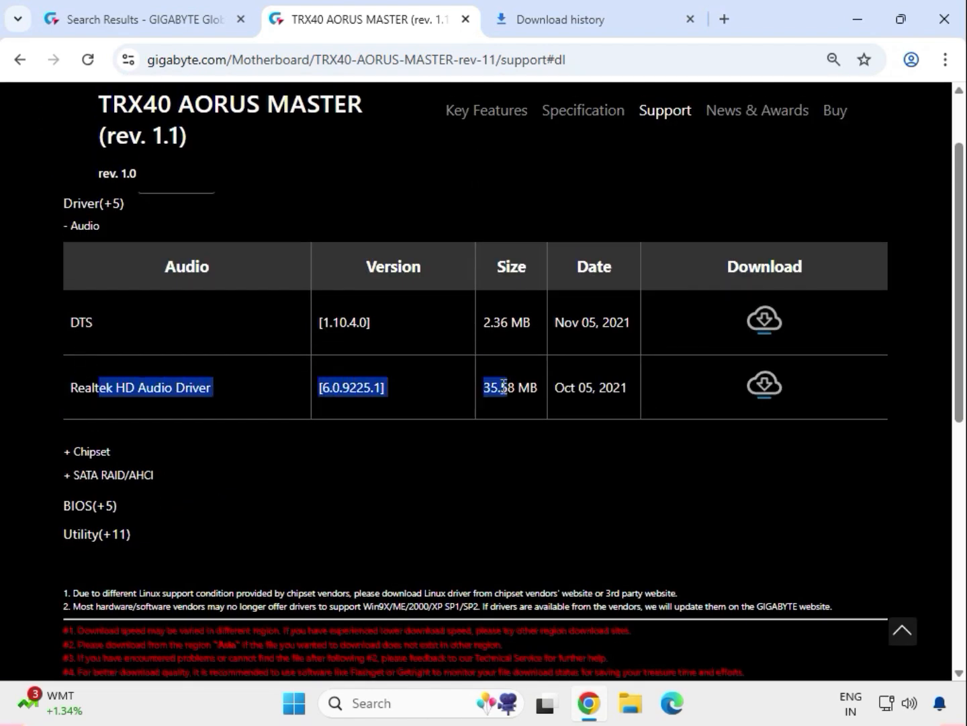
{"action": "left_click_drag", "start_coordinate": [105, 228], "coordinate": [43, 223]}
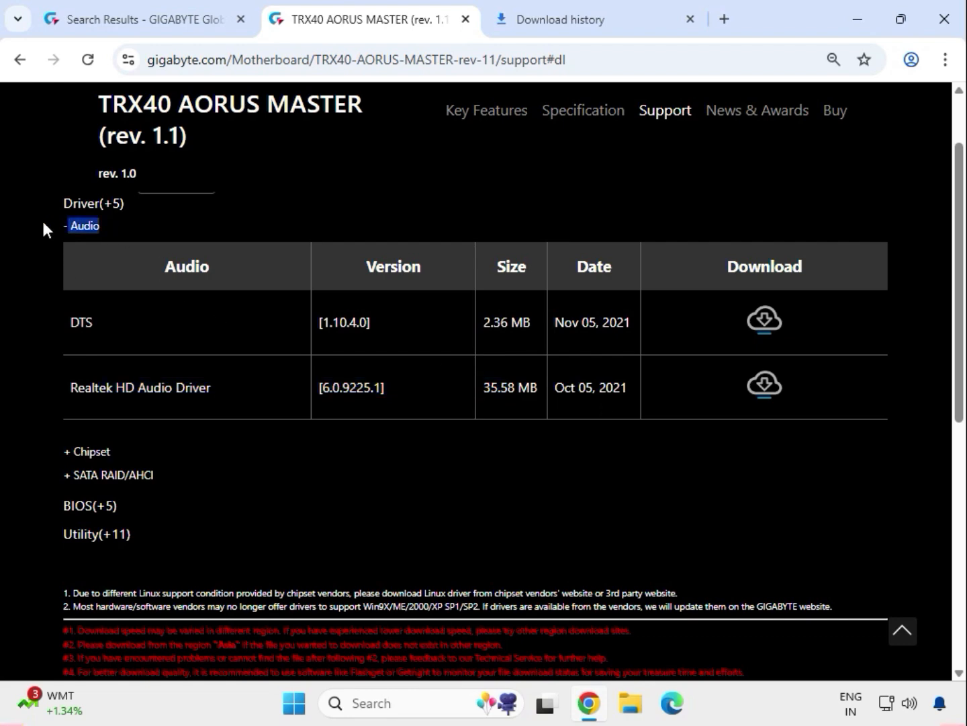
{"action": "left_click_drag", "start_coordinate": [127, 380], "coordinate": [386, 389]}
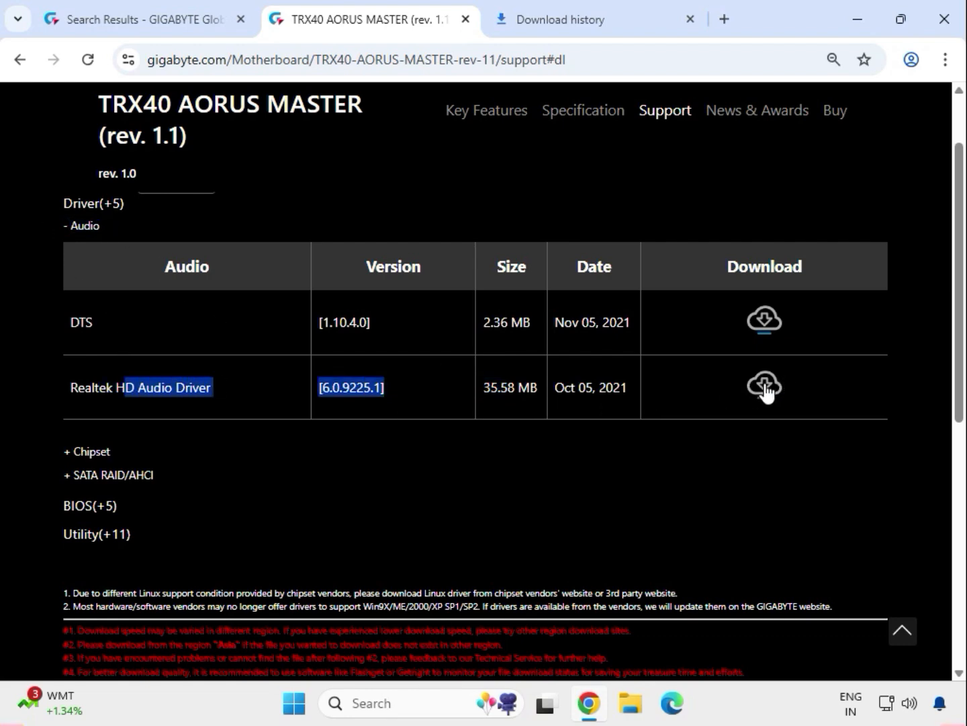
{"action": "left_click", "coordinate": [764, 388]}
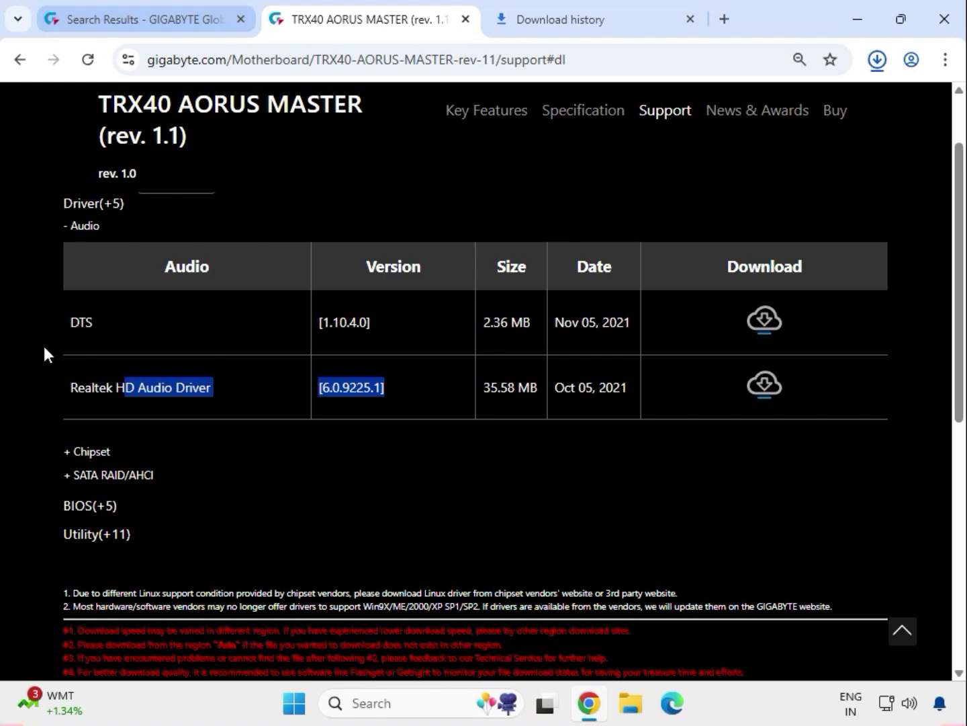
Expand the Chipset drivers and download the AMD Chipset Driver
{"action": "left_click_drag", "start_coordinate": [125, 446], "coordinate": [57, 446]}
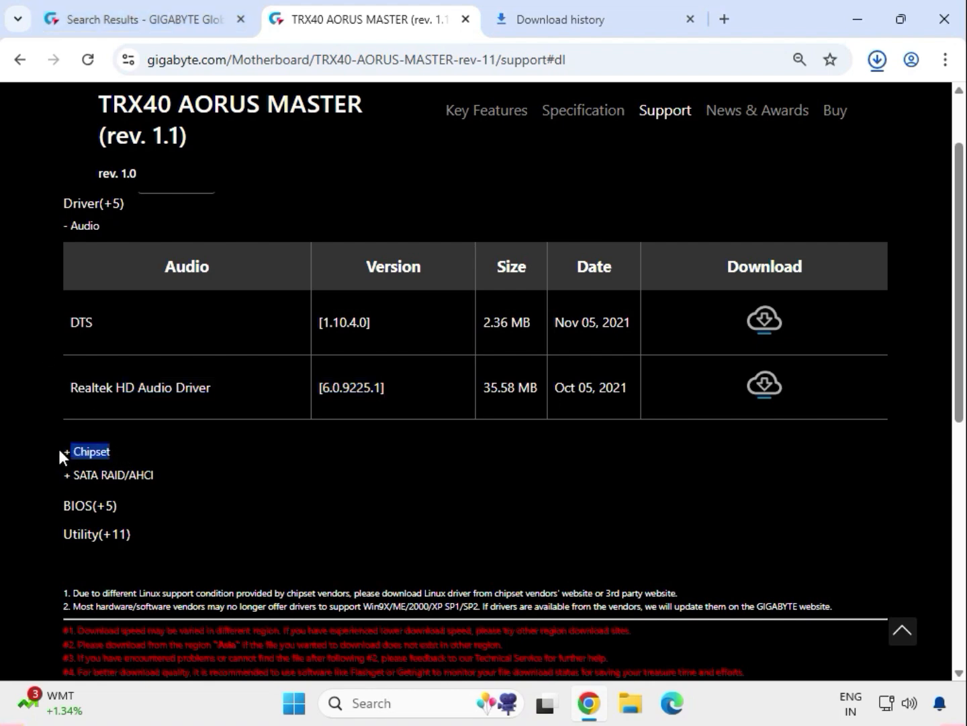
{"action": "left_click", "coordinate": [104, 453]}
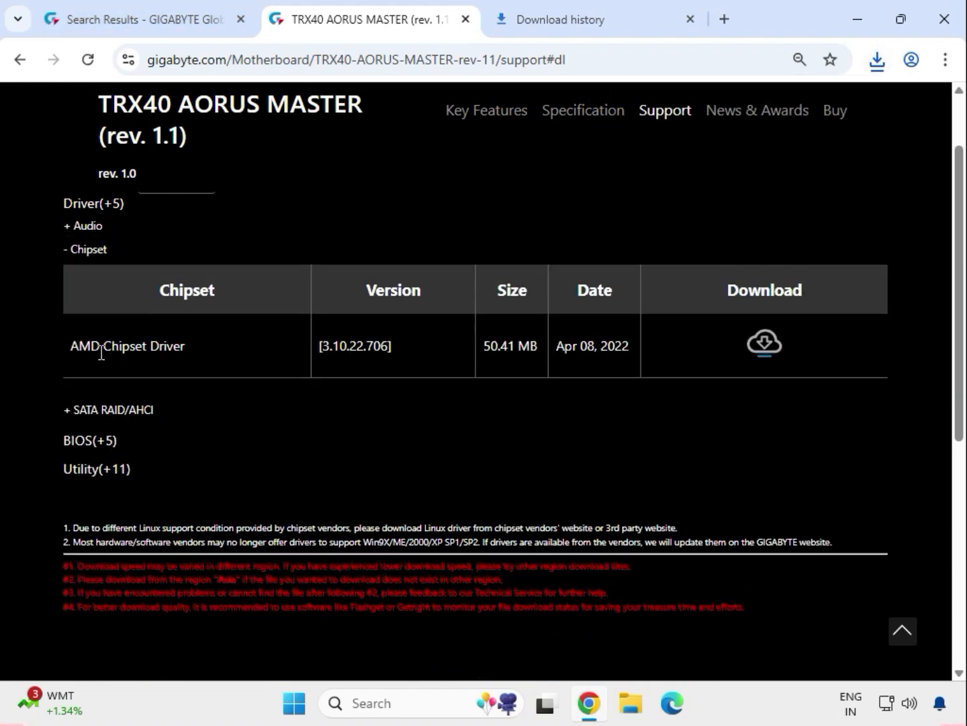
{"action": "left_click_drag", "start_coordinate": [101, 354], "coordinate": [500, 348]}
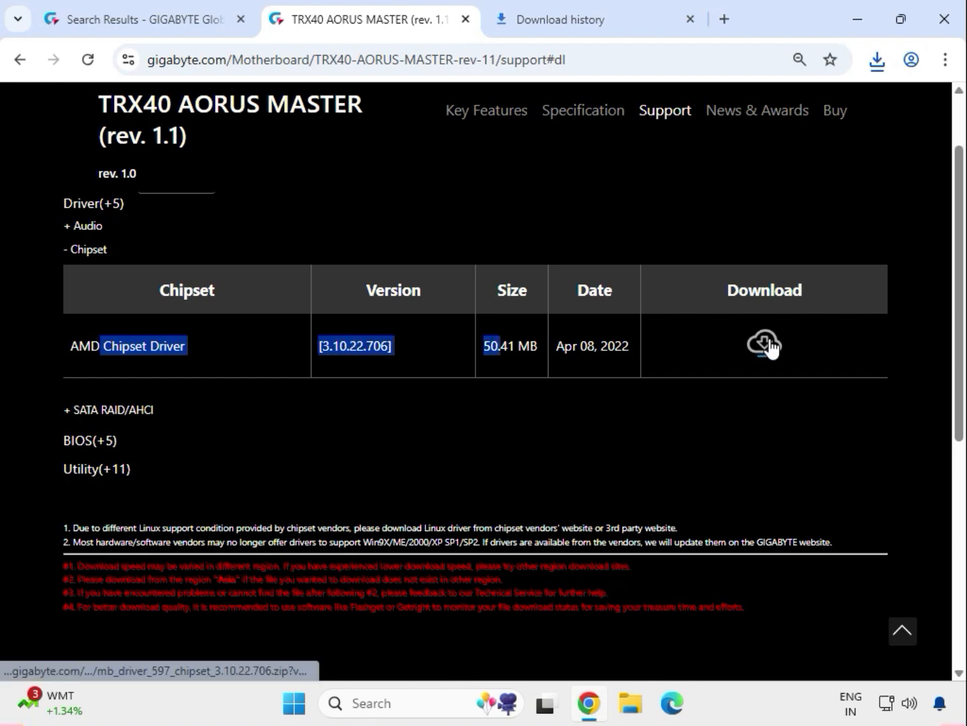
{"action": "left_click", "coordinate": [765, 344]}
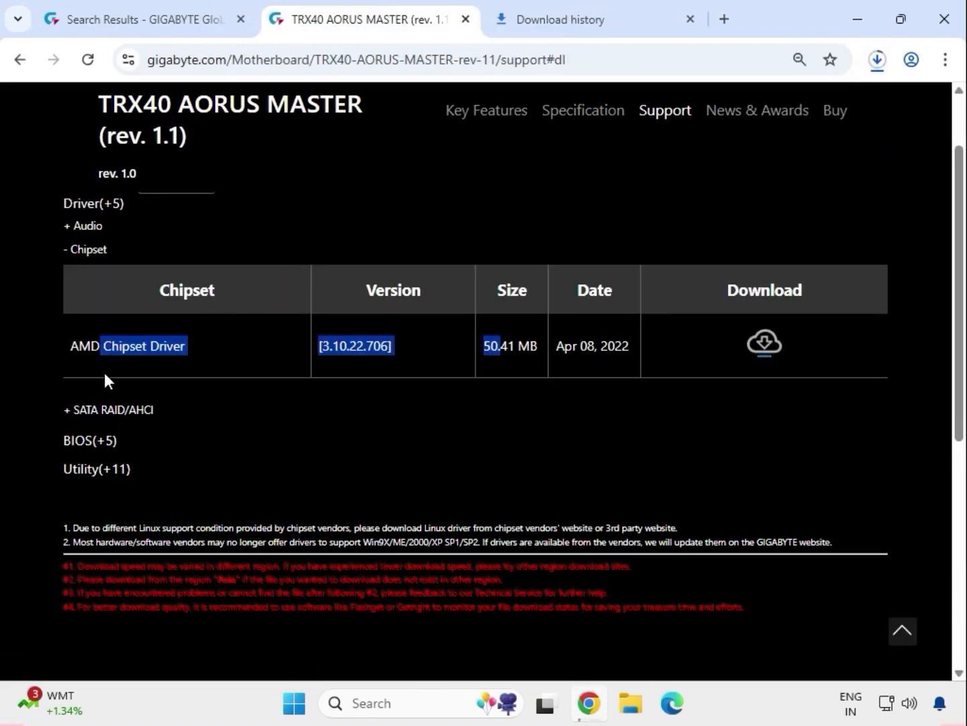
Switch the driver OS filter to Windows 10 64bit
{"action": "scroll", "coordinate": [104, 372], "scroll_direction": "up", "scroll_amount": 3}
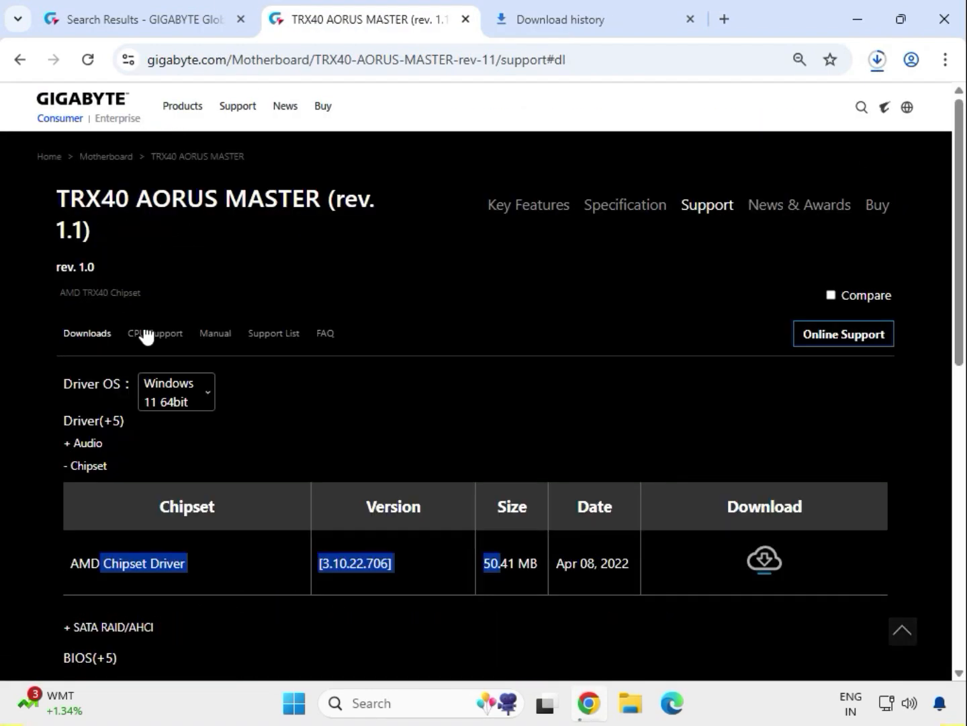
{"action": "left_click", "coordinate": [214, 403]}
{"action": "left_click", "coordinate": [216, 430]}
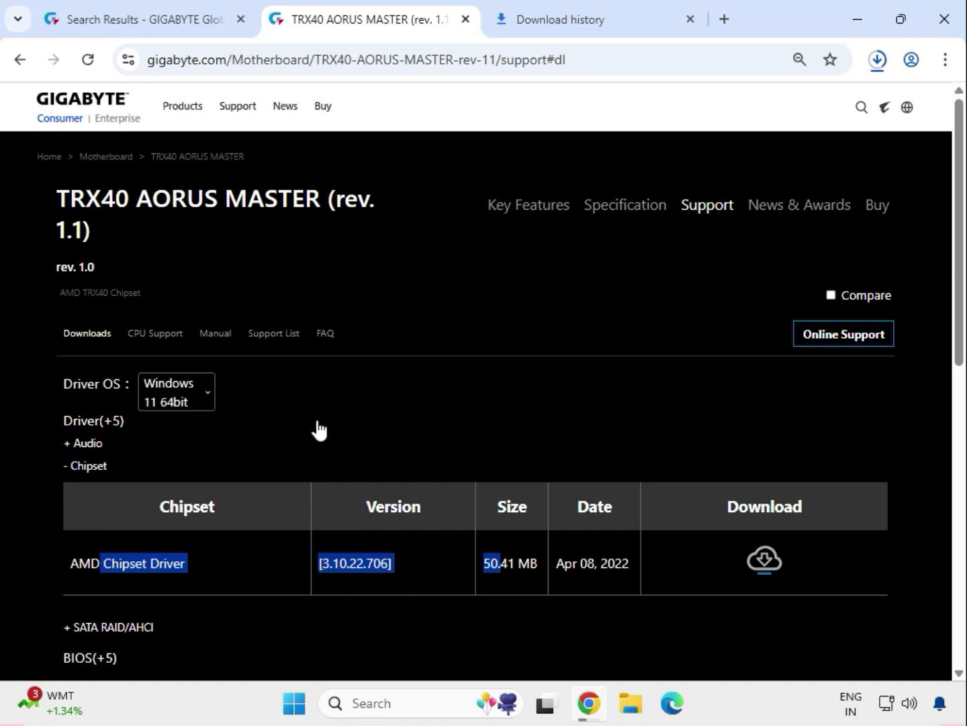
Expand the LAN drivers and download the Intel LAN driver
{"action": "scroll", "coordinate": [341, 450], "scroll_direction": "down", "scroll_amount": 3}
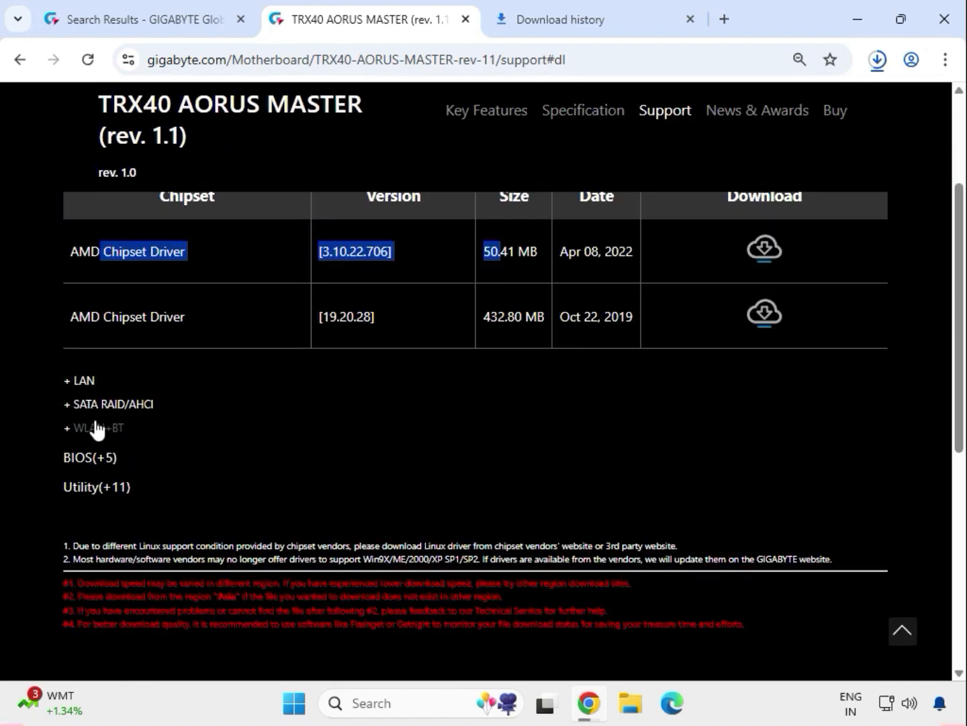
{"action": "left_click_drag", "start_coordinate": [102, 382], "coordinate": [77, 389]}
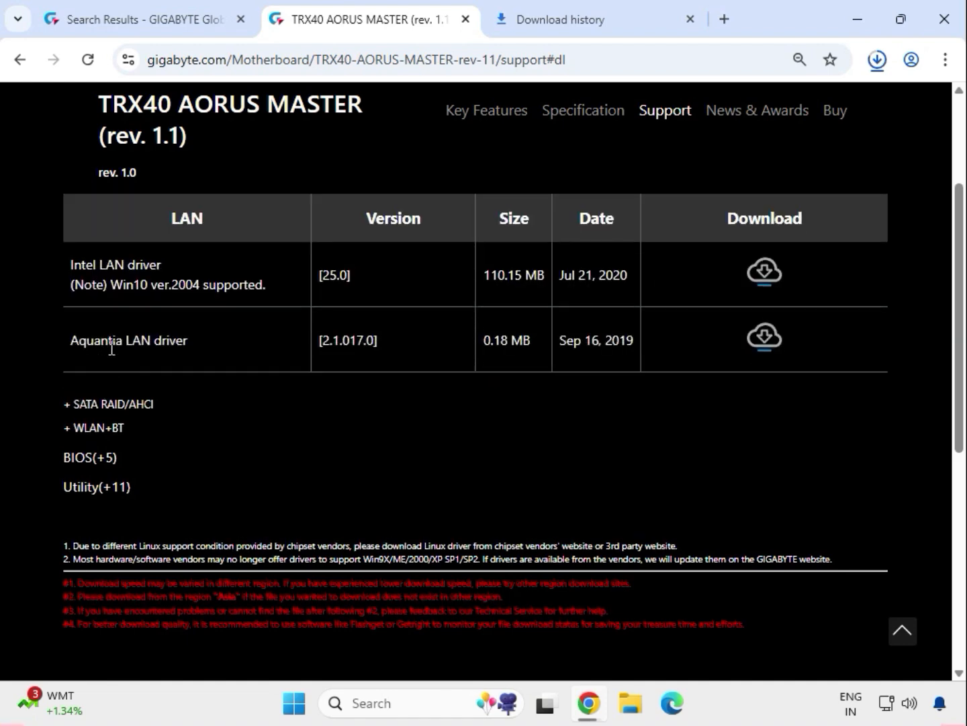
{"action": "left_click_drag", "start_coordinate": [112, 348], "coordinate": [136, 316]}
{"action": "left_click_drag", "start_coordinate": [106, 270], "coordinate": [147, 286]}
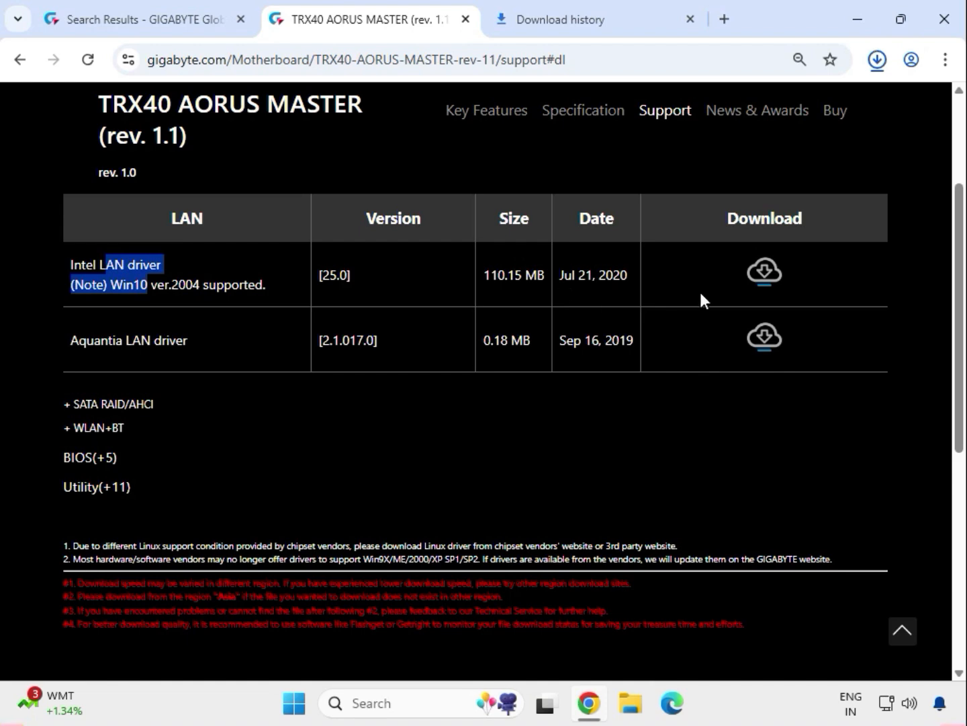
{"action": "left_click", "coordinate": [771, 269]}
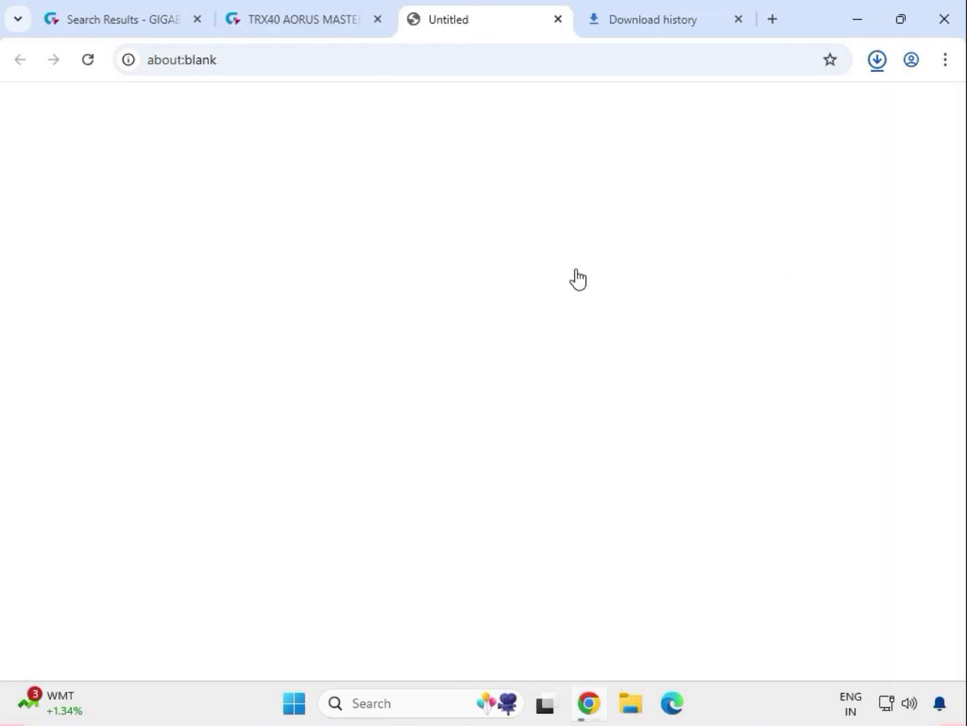
Expand the WLAN+BT drivers and download both the Intel Bluetooth Driver and the Intel WIFI driver
{"action": "double_click", "coordinate": [116, 428]}
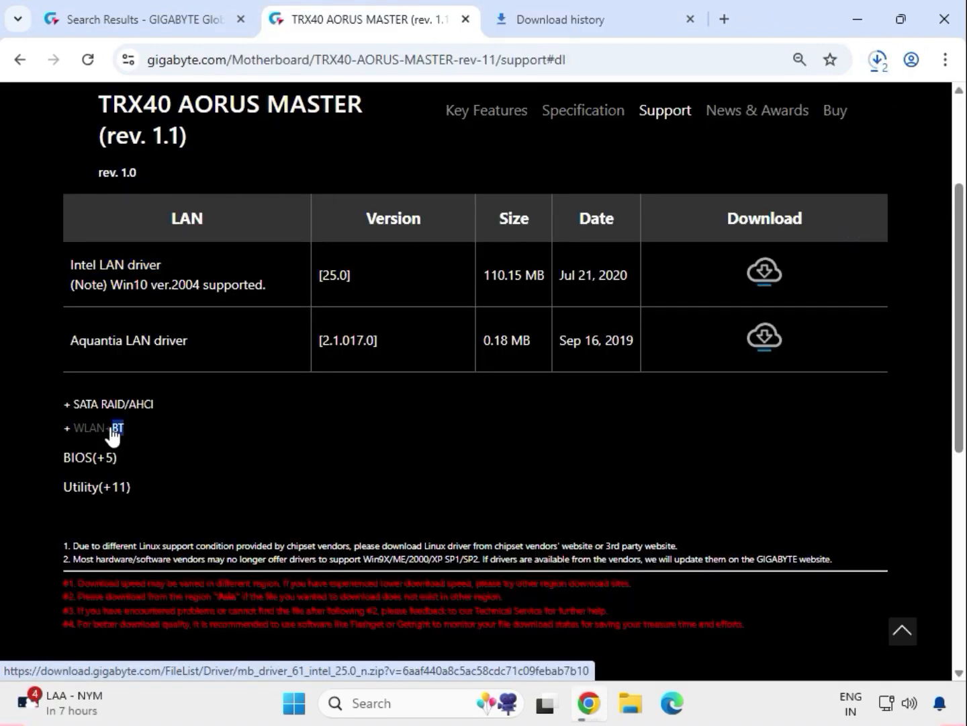
{"action": "left_click_drag", "start_coordinate": [111, 435], "coordinate": [74, 432]}
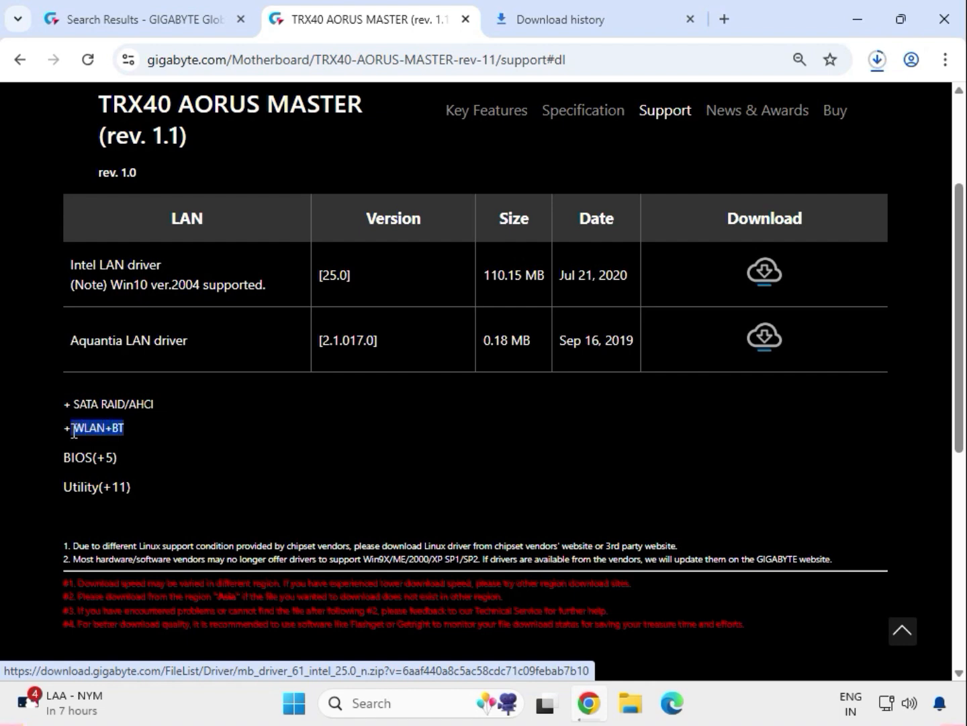
{"action": "left_click", "coordinate": [95, 425]}
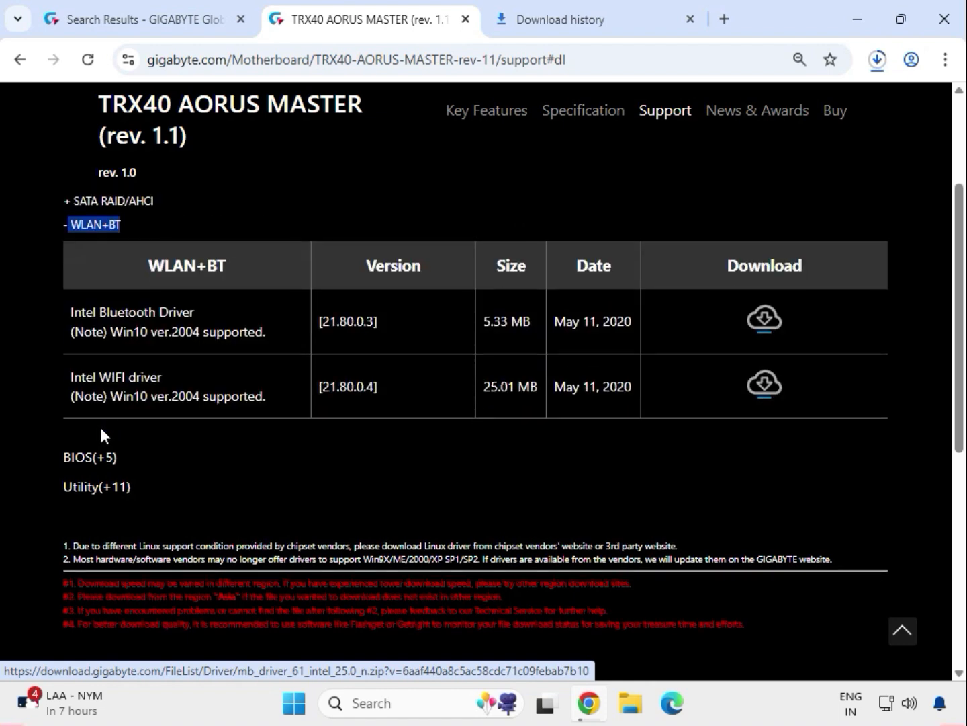
{"action": "left_click_drag", "start_coordinate": [100, 411], "coordinate": [213, 414]}
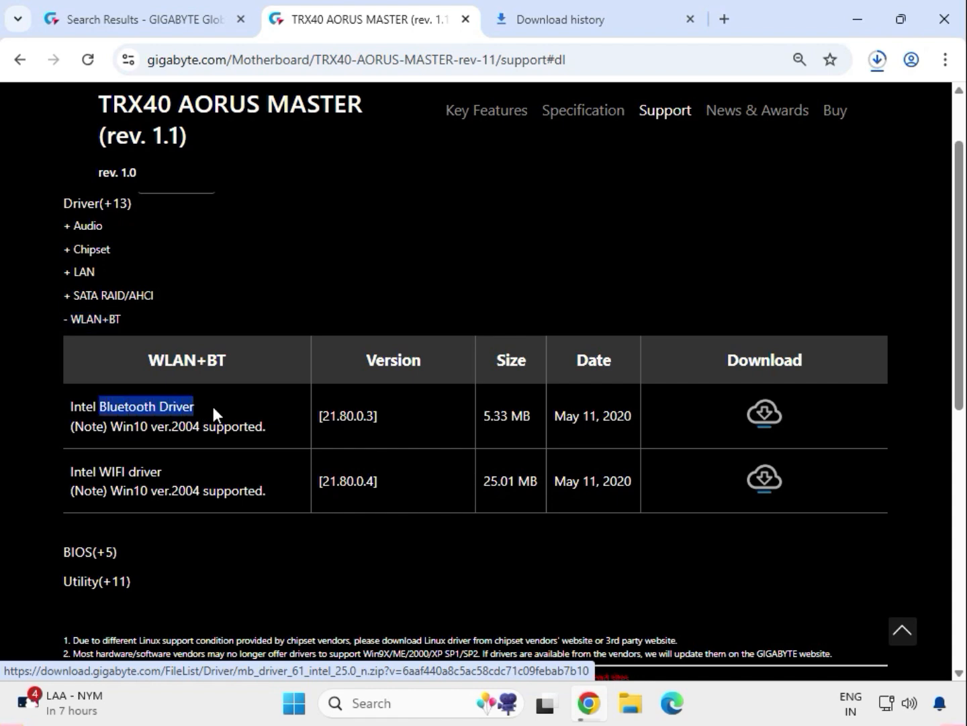
{"action": "left_click_drag", "start_coordinate": [112, 463], "coordinate": [162, 472]}
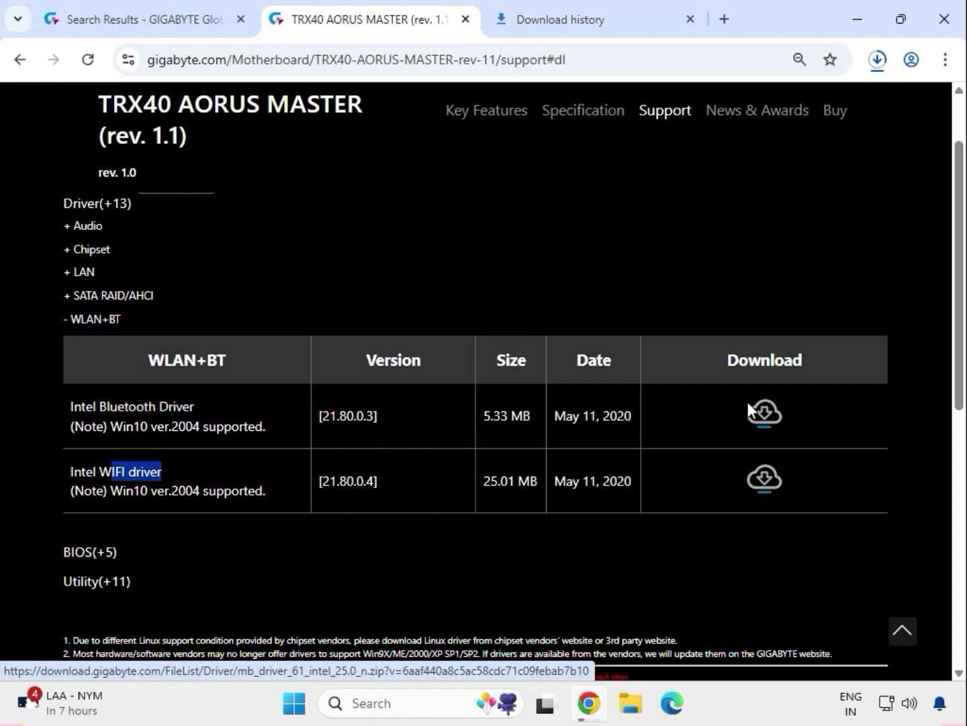
{"action": "left_click", "coordinate": [765, 423]}
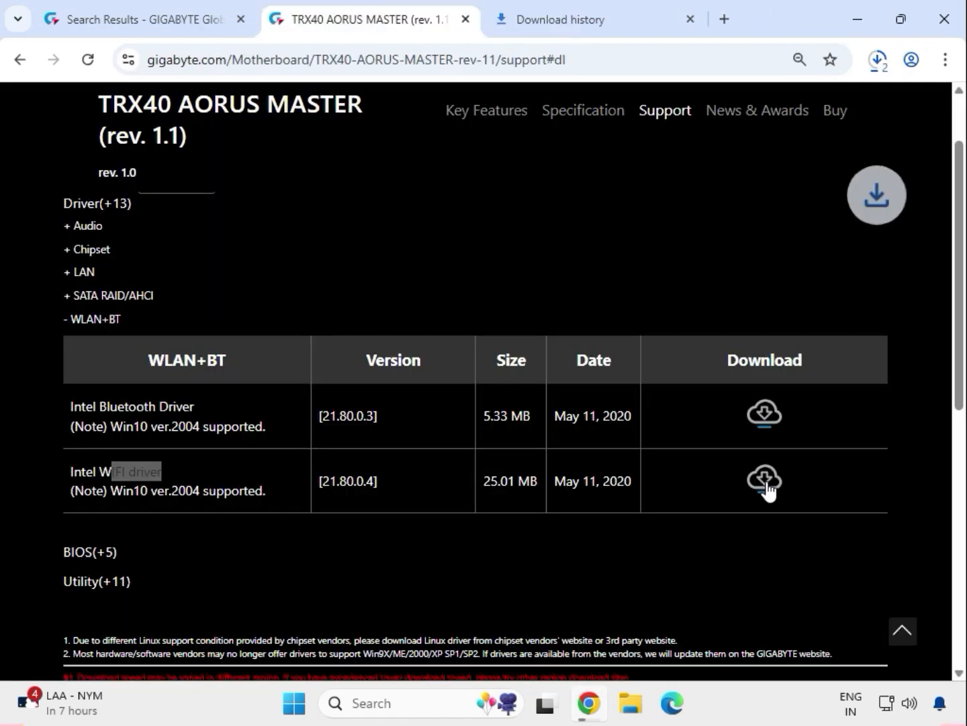
{"action": "left_click", "coordinate": [765, 479]}
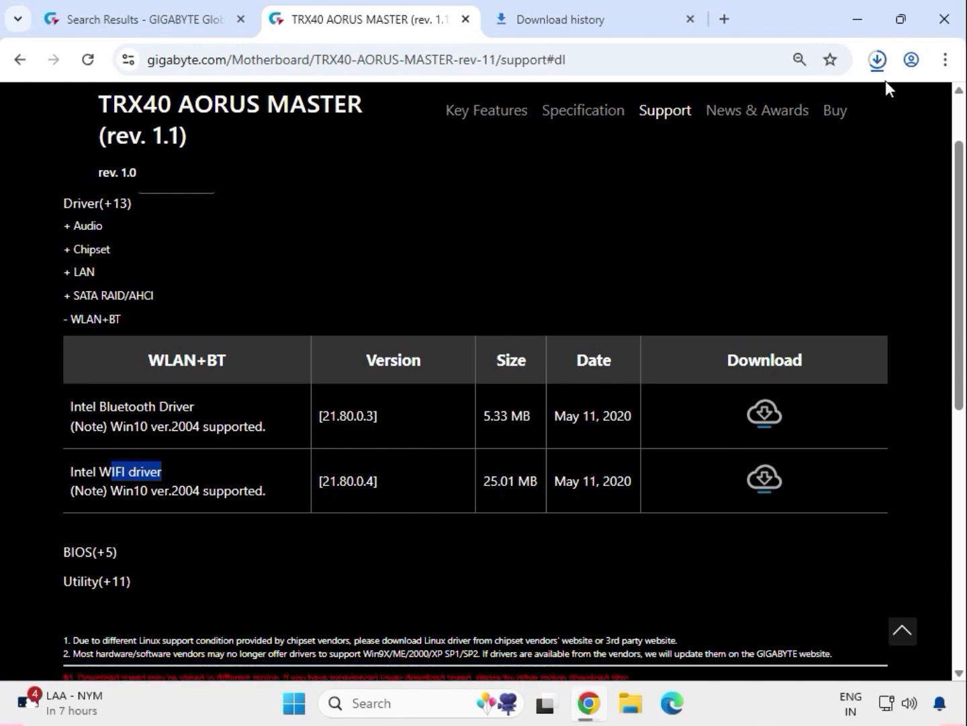
Show the downloaded mb_driver_607_win10_21.80.0.3 archive in its Downloads folder from the browser's recent download history
{"action": "left_click", "coordinate": [877, 58]}
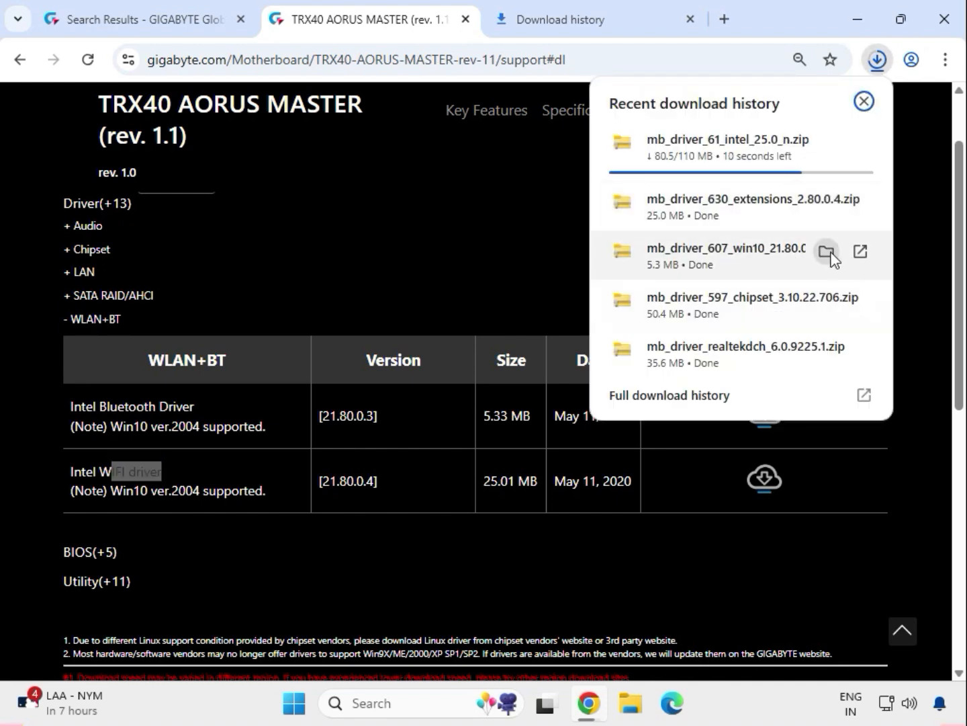
{"action": "left_click", "coordinate": [829, 254]}
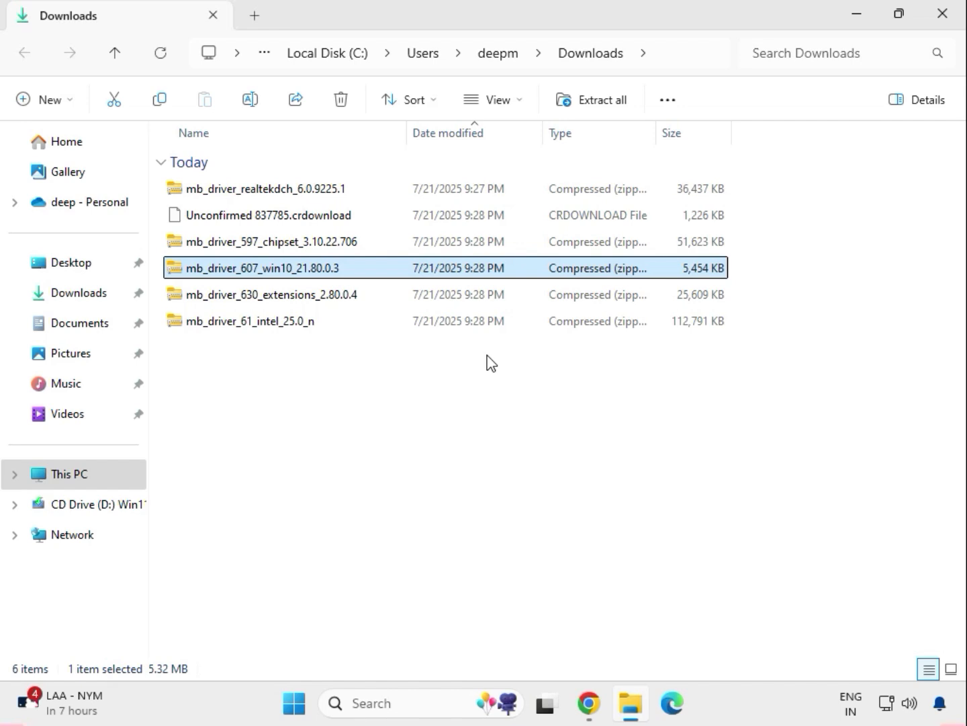
{"action": "mouse_move", "coordinate": [643, 720]}
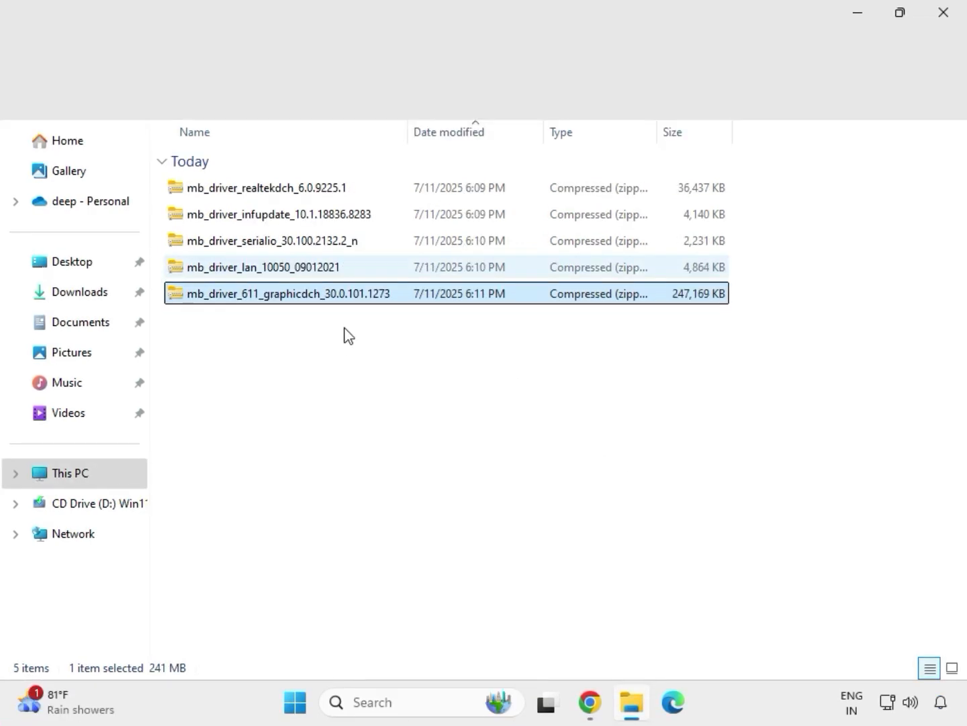
Extract the mb_driver_611_graphicdch_30.0.101.1273 archive into its default folder in Downloads and close the extracted folder's window
{"action": "left_click_drag", "start_coordinate": [347, 334], "coordinate": [300, 176]}
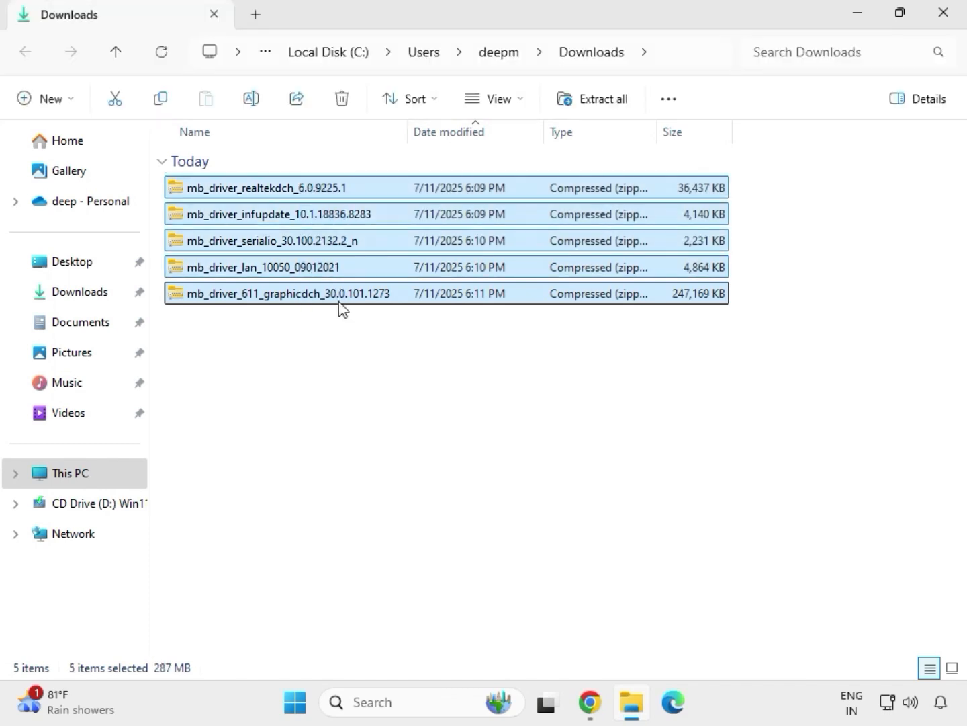
{"action": "left_click", "coordinate": [339, 300]}
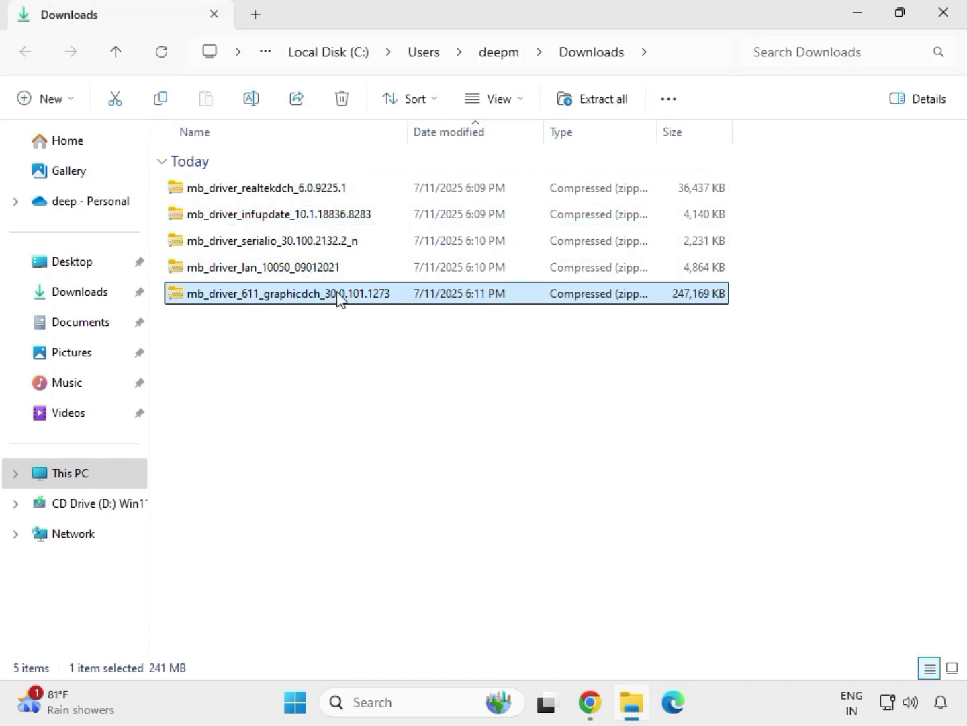
{"action": "right_click", "coordinate": [339, 299]}
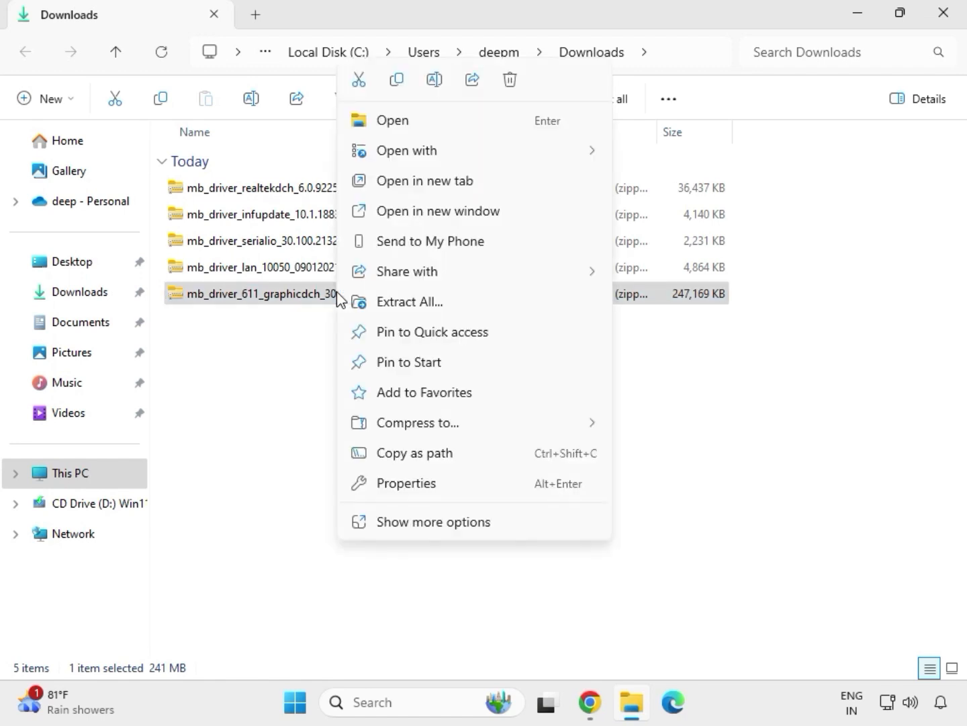
{"action": "left_click", "coordinate": [433, 525]}
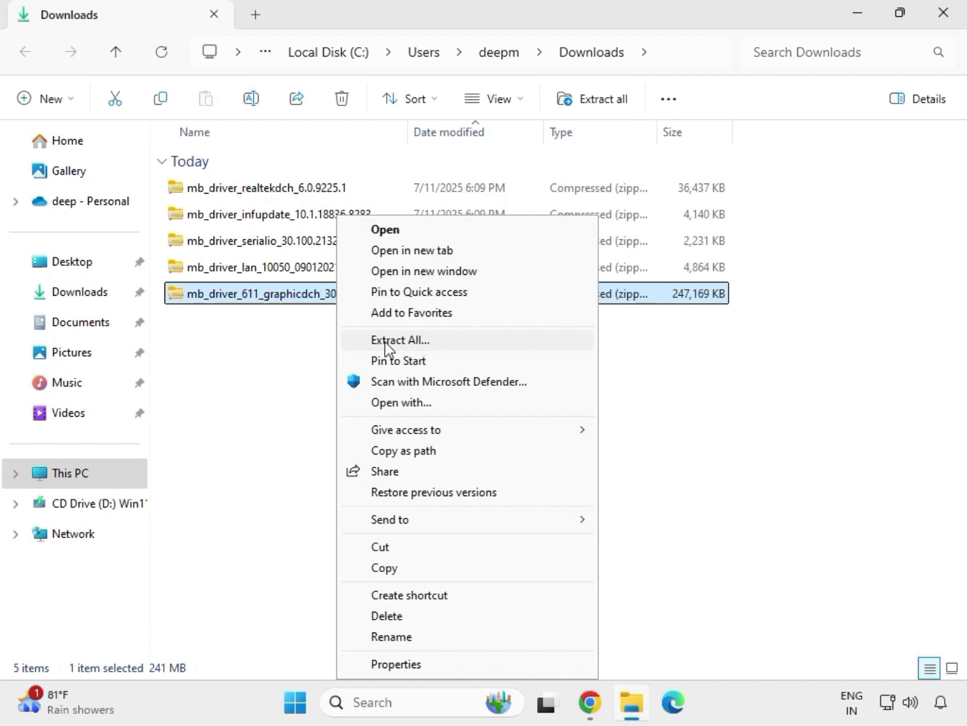
{"action": "left_click", "coordinate": [409, 342]}
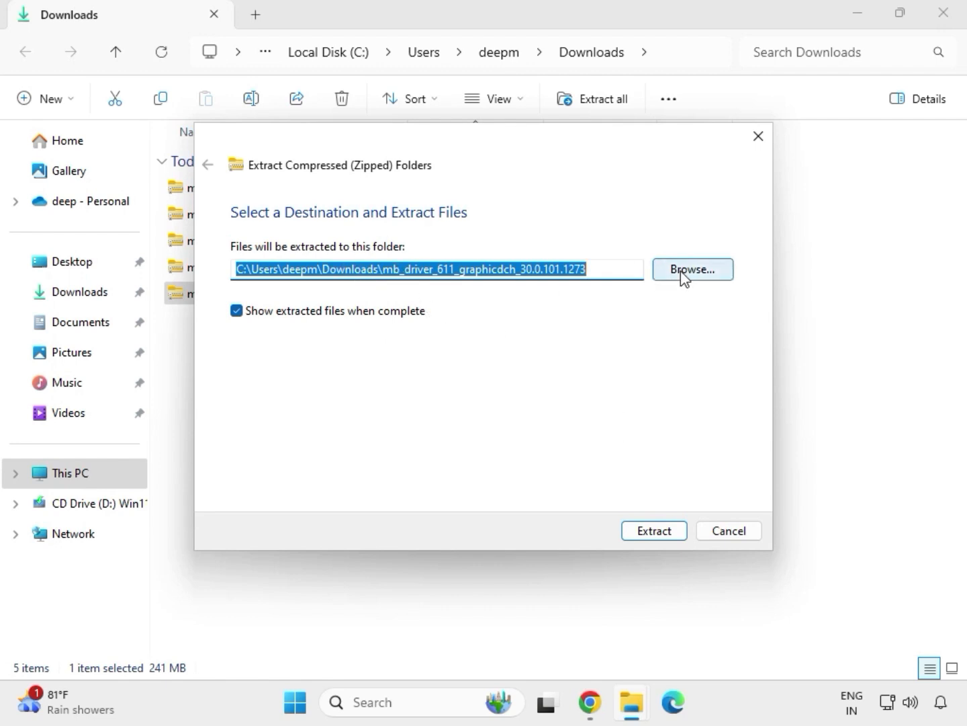
{"action": "left_click", "coordinate": [660, 534]}
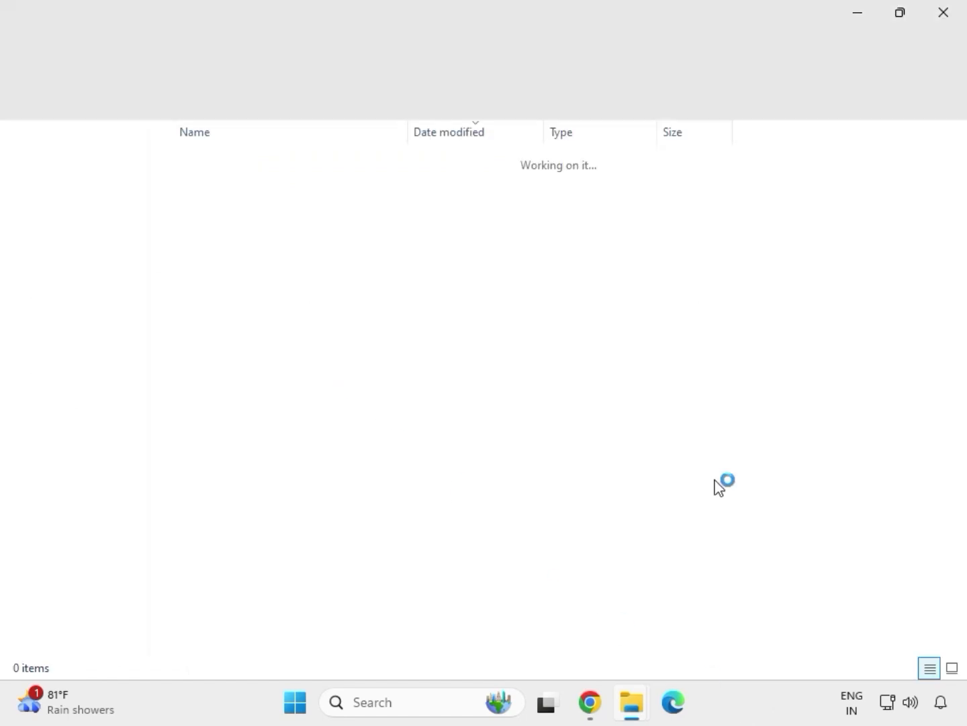
{"action": "left_click", "coordinate": [944, 13]}
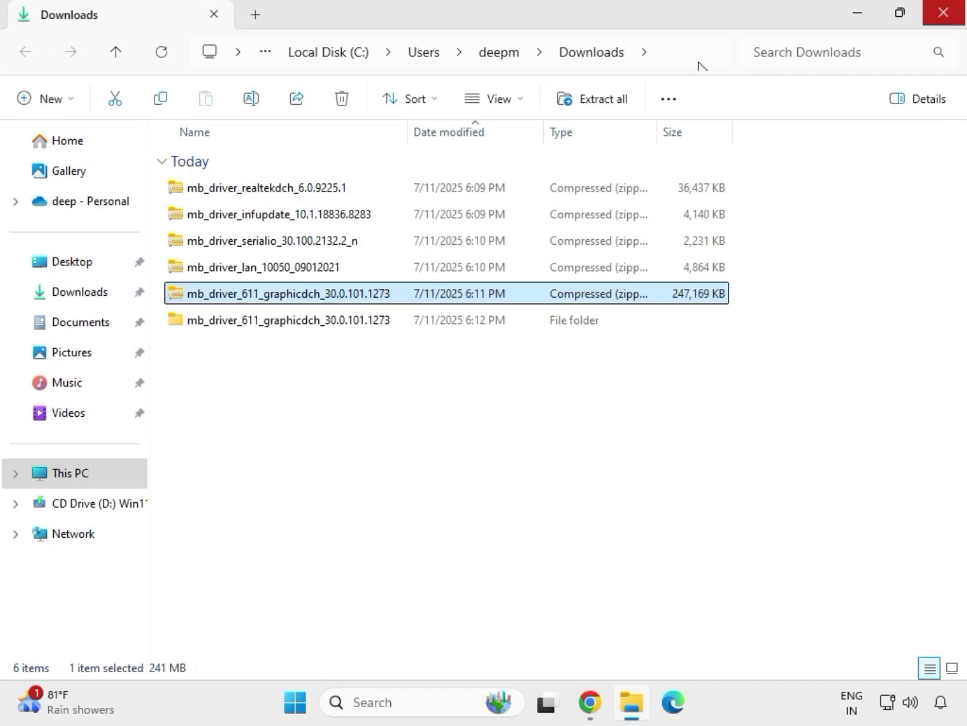
Extract the mb_driver_lan_10050_09012021 archive into its default folder in Downloads and close the extracted folder's window
{"action": "left_click", "coordinate": [245, 270]}
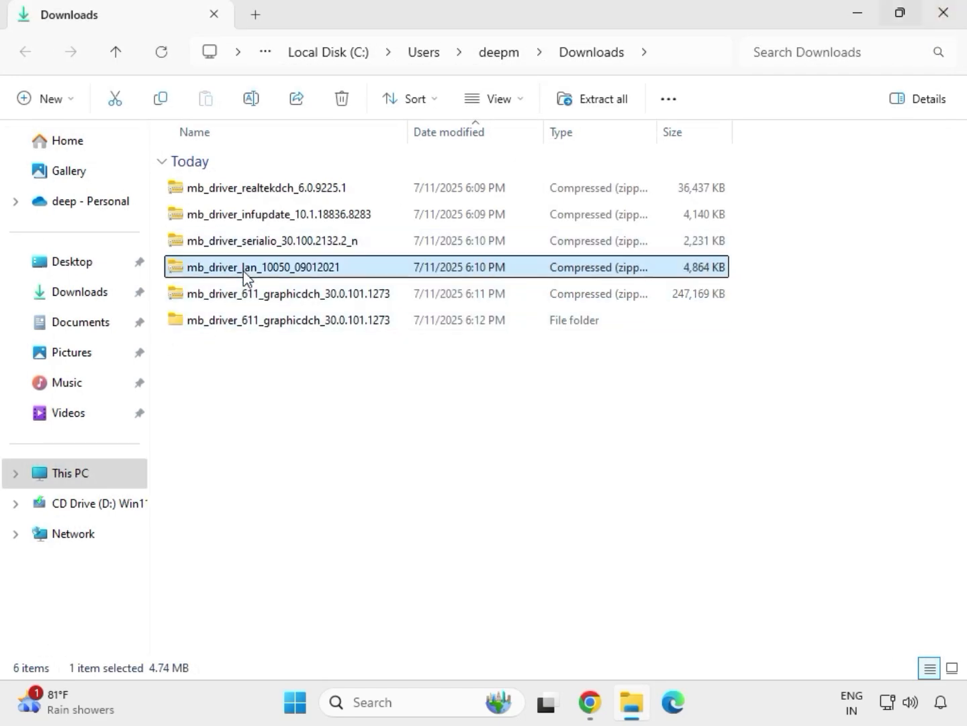
{"action": "right_click", "coordinate": [244, 271]}
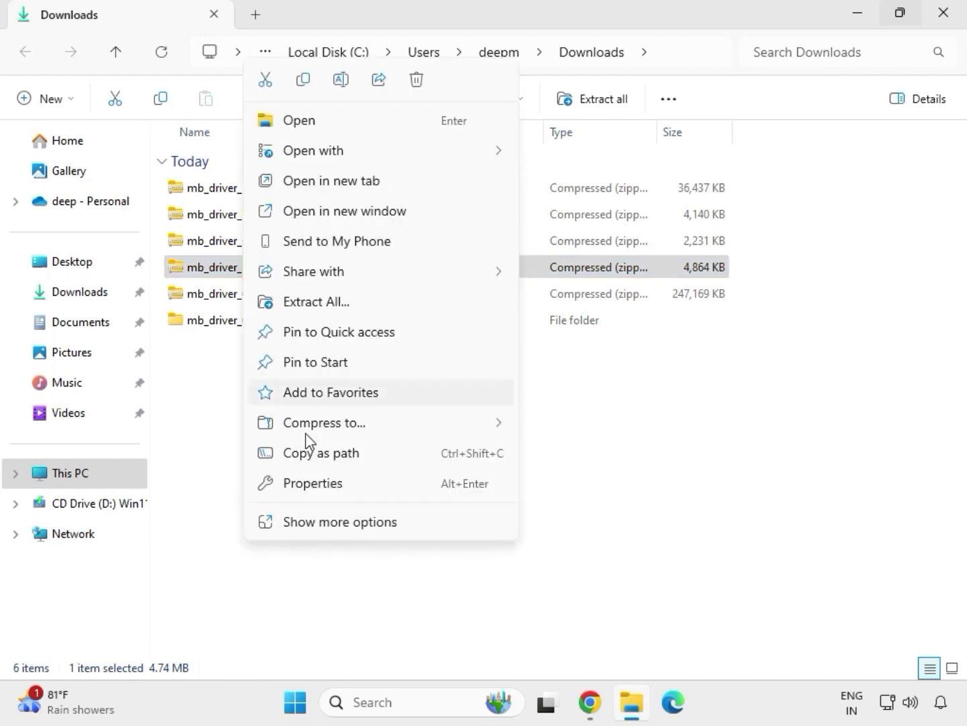
{"action": "left_click", "coordinate": [324, 523]}
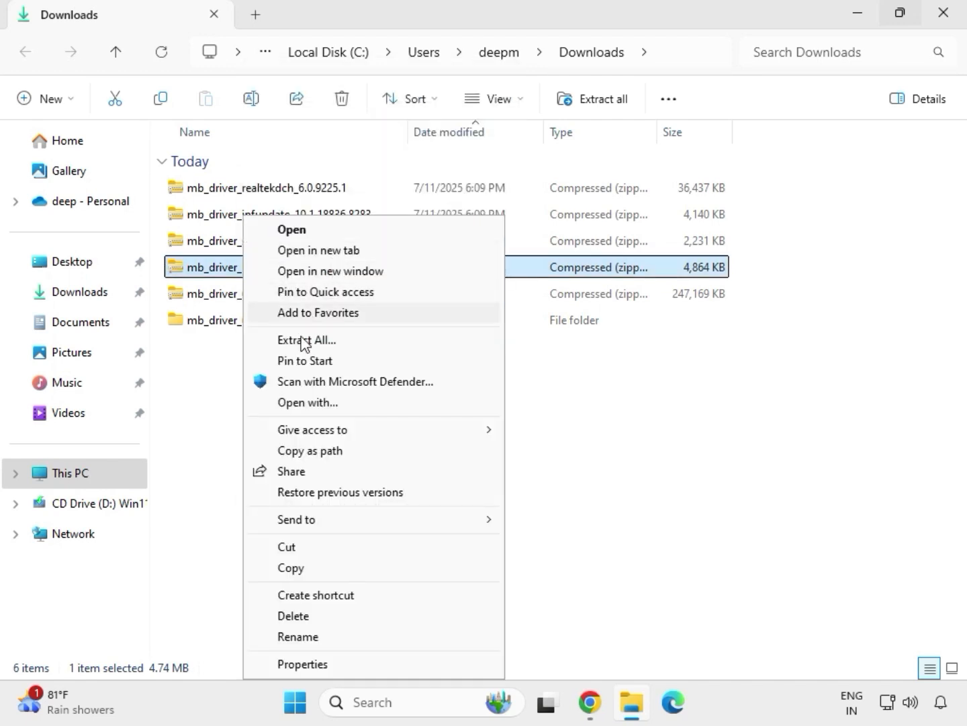
{"action": "left_click", "coordinate": [304, 341]}
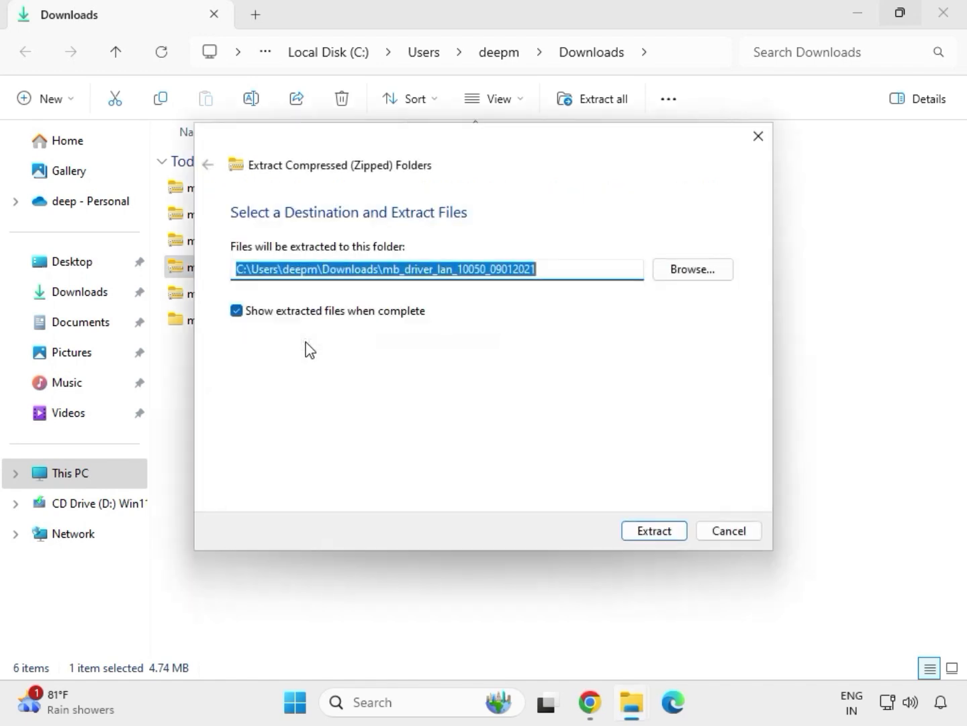
{"action": "left_click", "coordinate": [650, 533]}
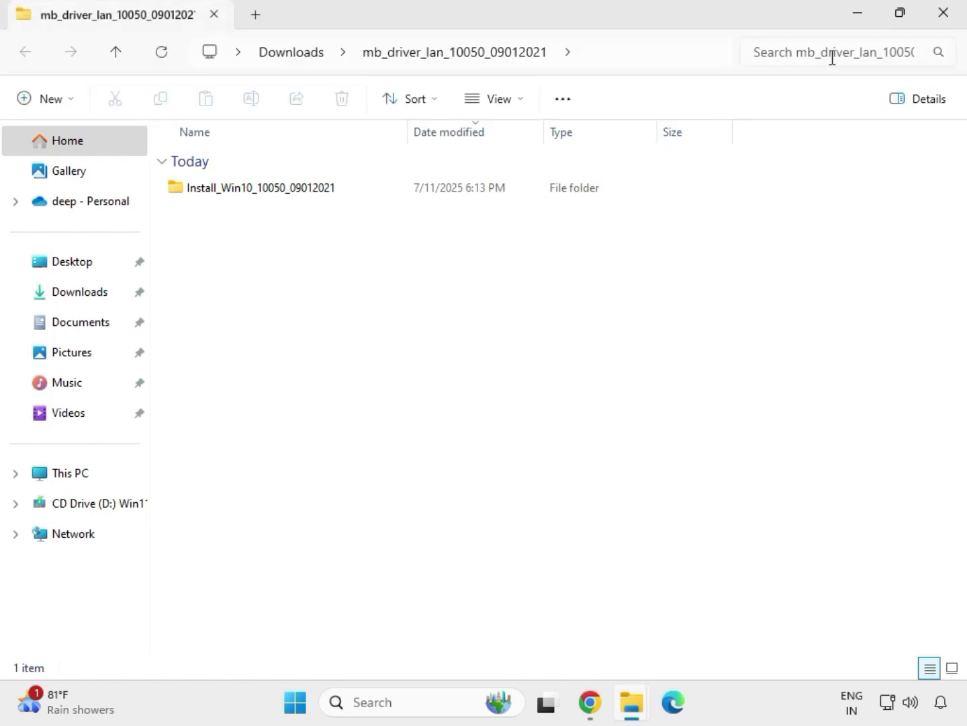
{"action": "left_click", "coordinate": [943, 13]}
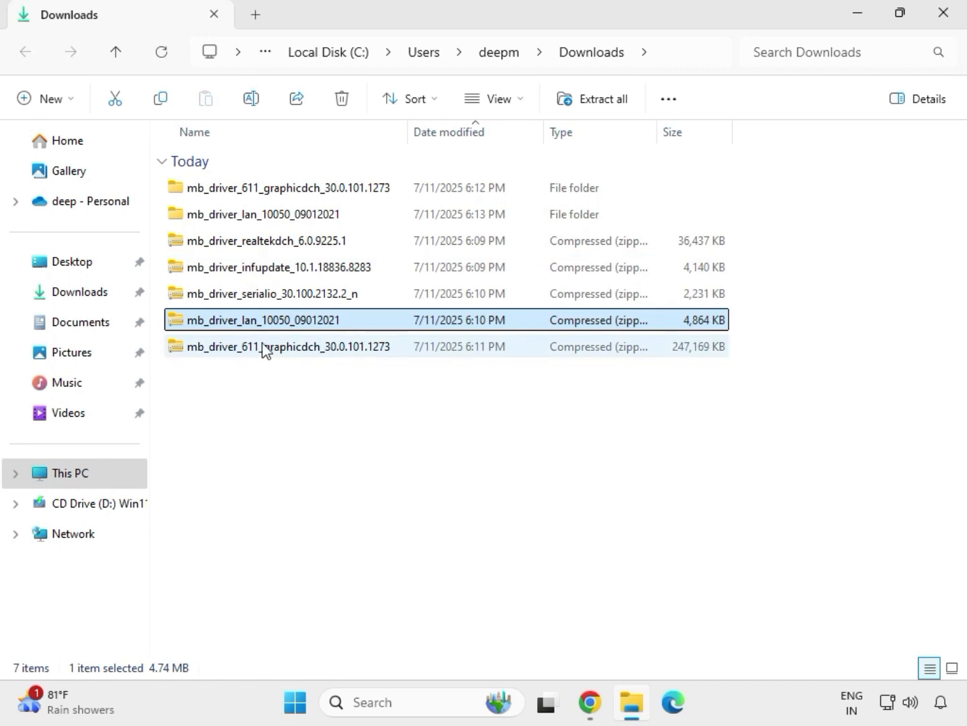
Extract the mb_driver_serialio_30.100.2132.2_n archive into its default folder in Downloads and close the extracted folder's window
{"action": "left_click", "coordinate": [239, 297]}
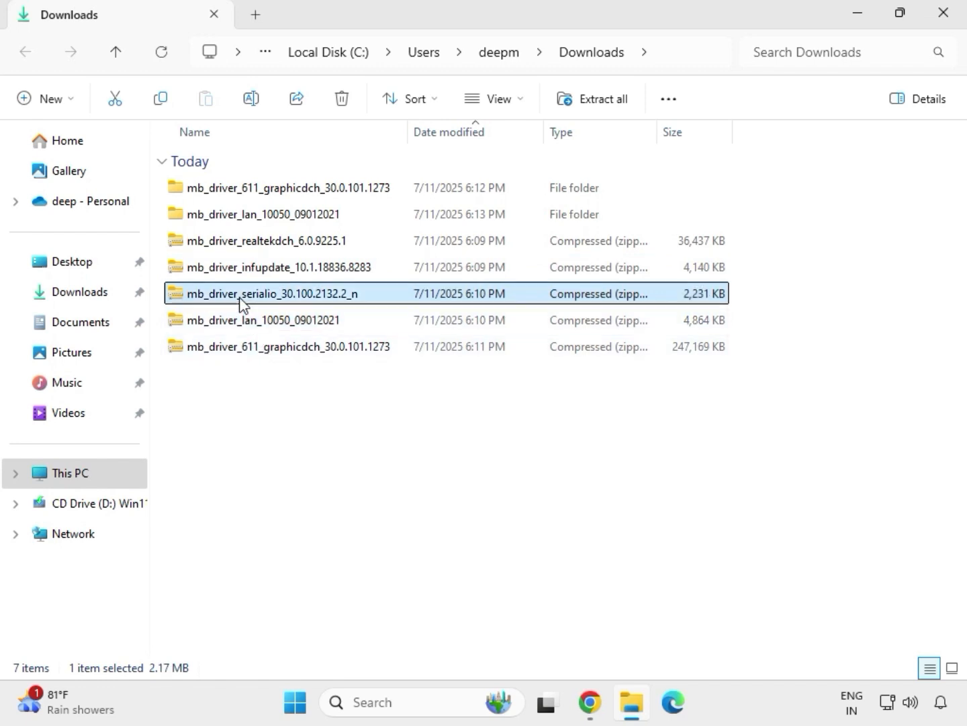
{"action": "right_click", "coordinate": [240, 298]}
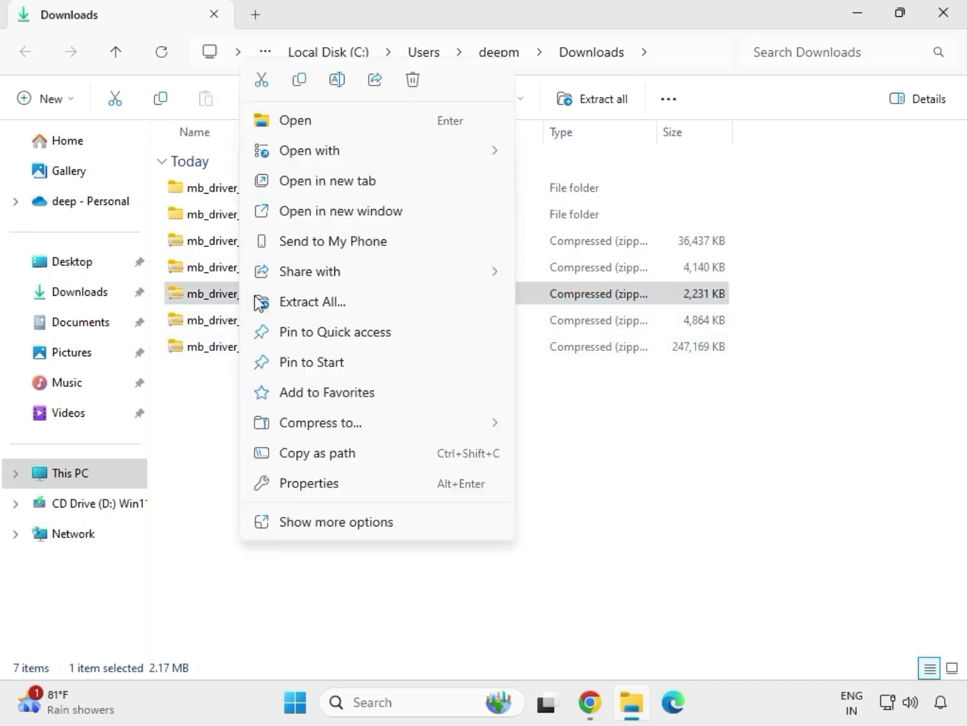
{"action": "left_click", "coordinate": [296, 303]}
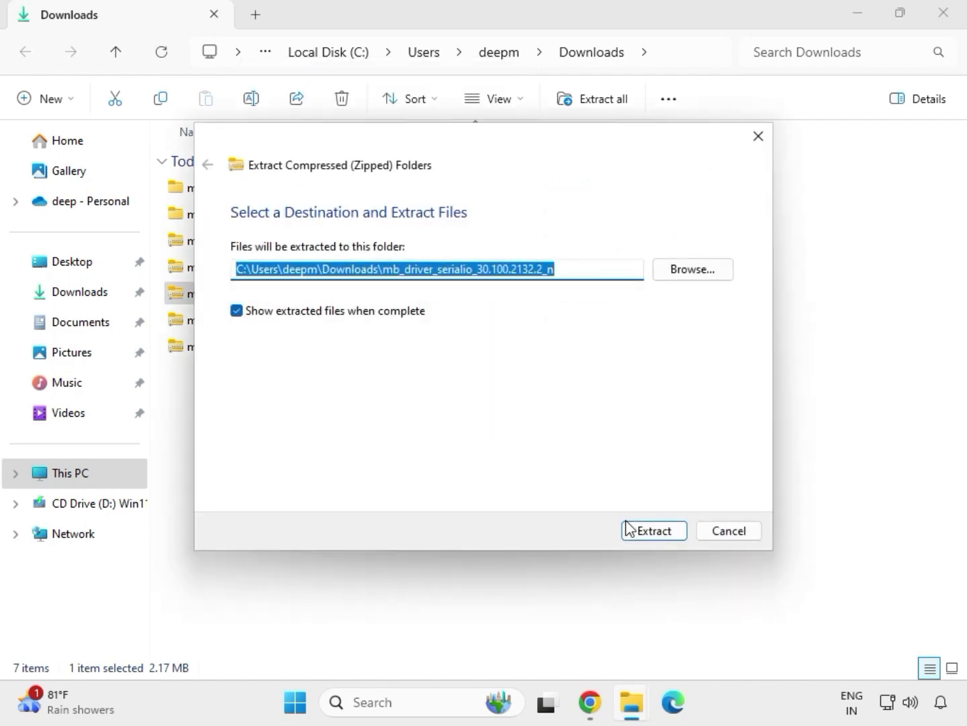
{"action": "left_click", "coordinate": [646, 531]}
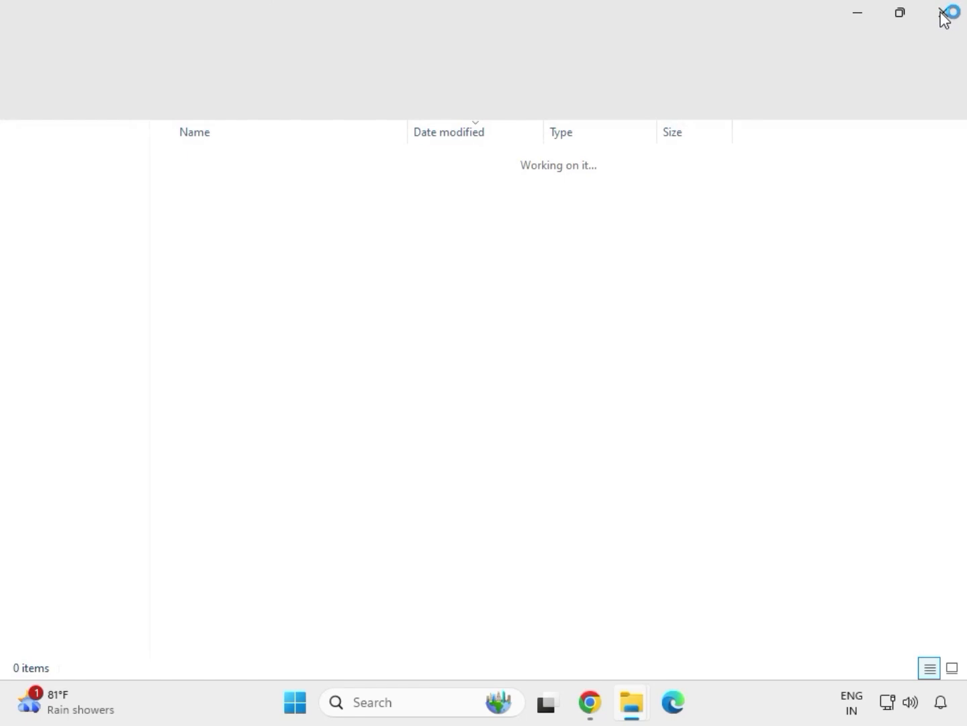
{"action": "left_click", "coordinate": [944, 14]}
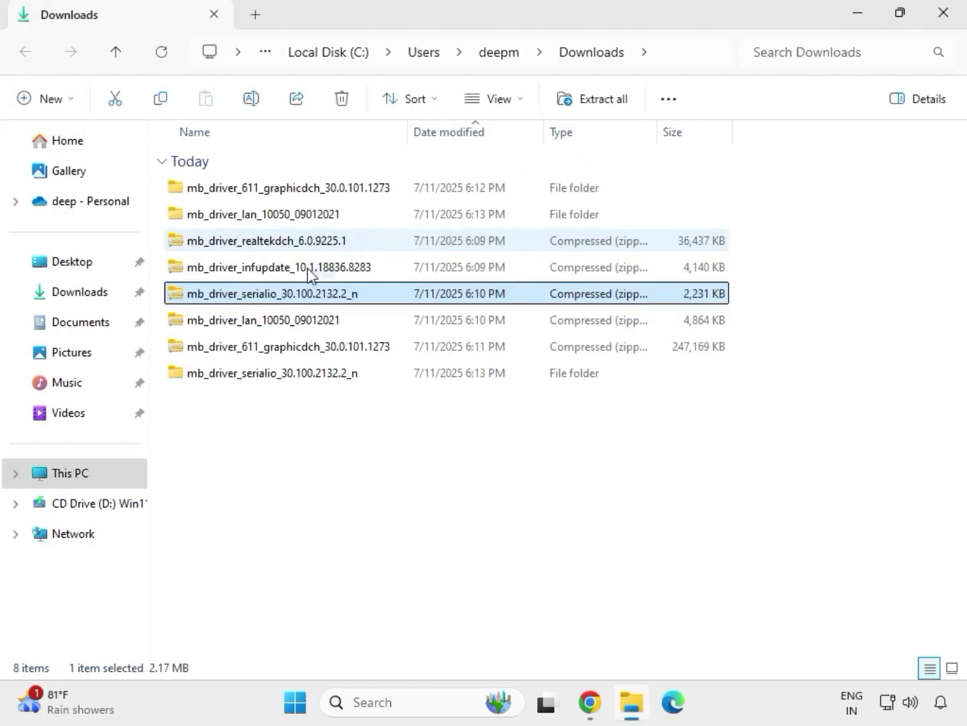
Extract the mb_driver_infupdate_10.1.18836.8283 archive into its default folder in Downloads and close the extracted folder's window
{"action": "left_click", "coordinate": [249, 267]}
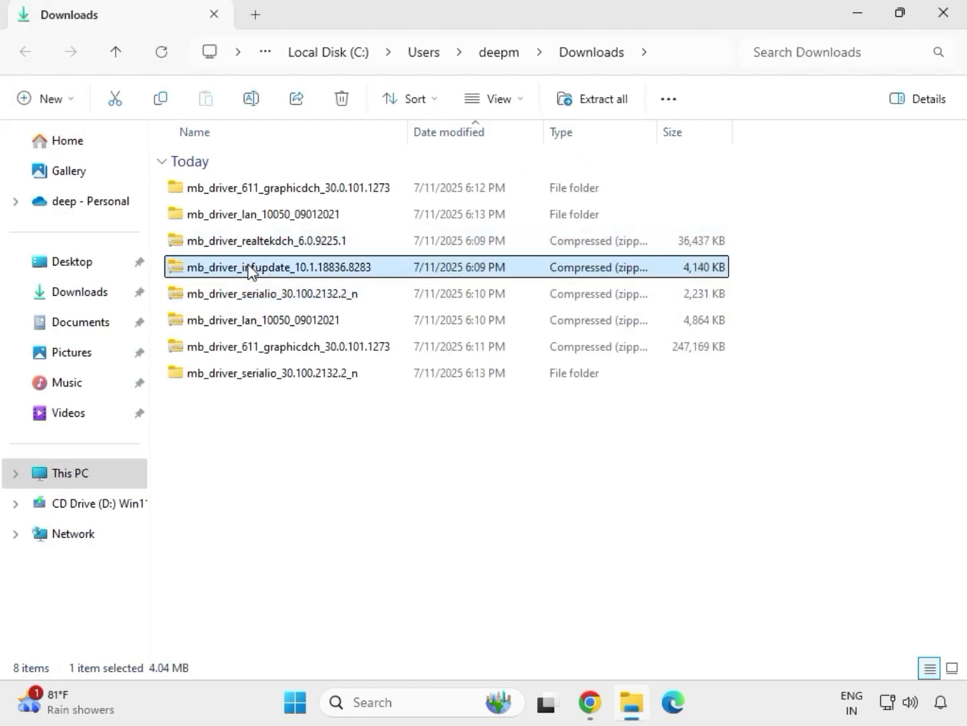
{"action": "right_click", "coordinate": [250, 271]}
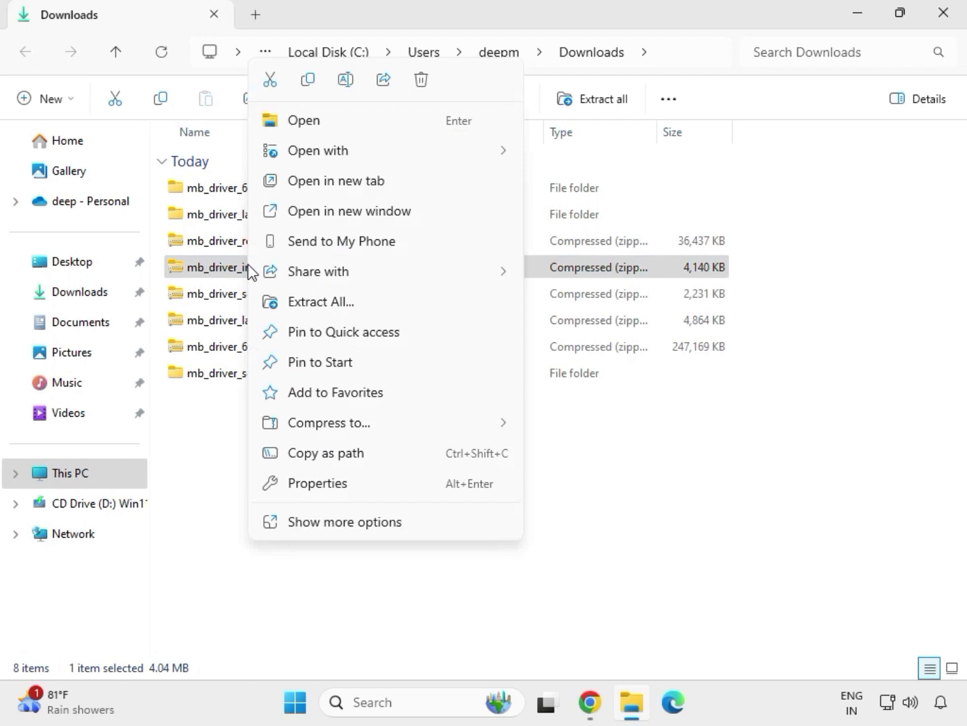
{"action": "left_click", "coordinate": [335, 302]}
{"action": "left_click", "coordinate": [644, 535]}
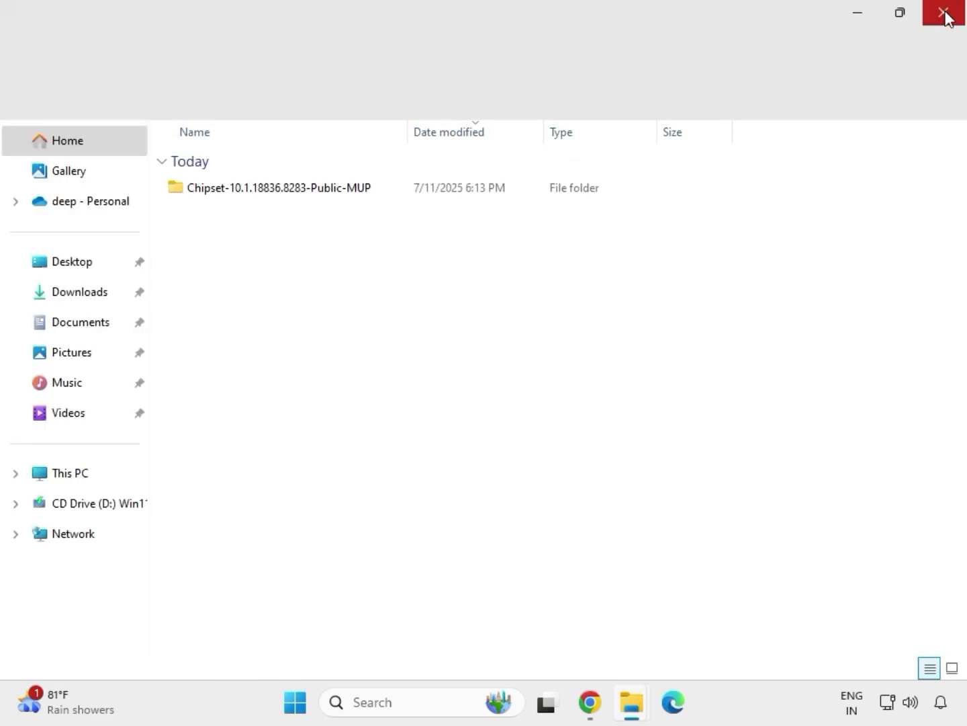
{"action": "left_click", "coordinate": [946, 13]}
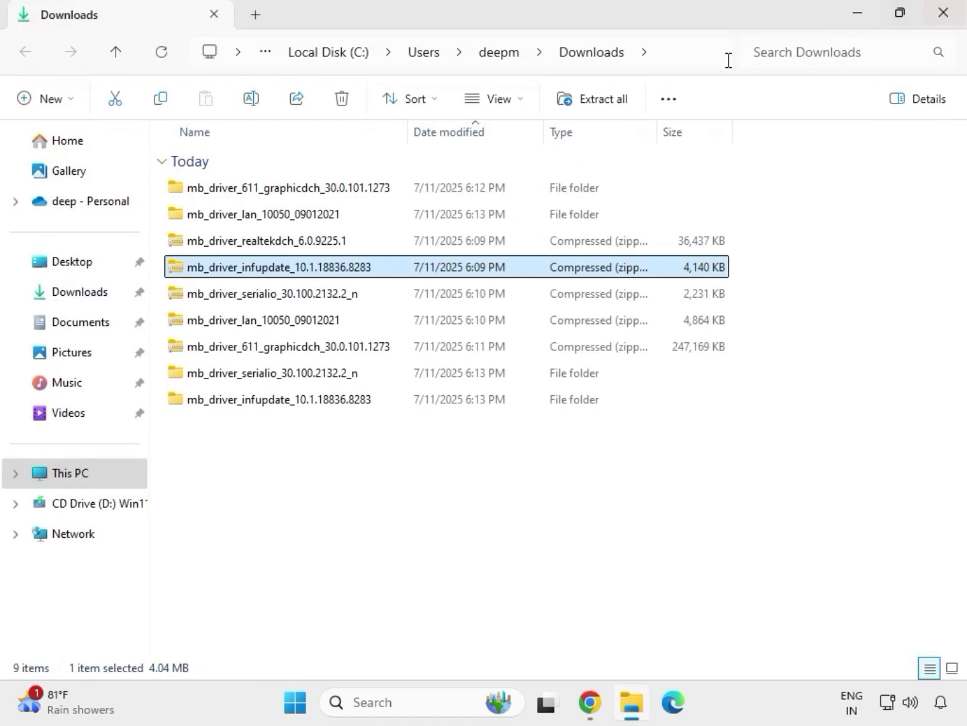
Extract the mb_driver_realtekdch_6.0.9225.1 archive into its default folder in Downloads and close the extracted folder's window
{"action": "left_click", "coordinate": [259, 244]}
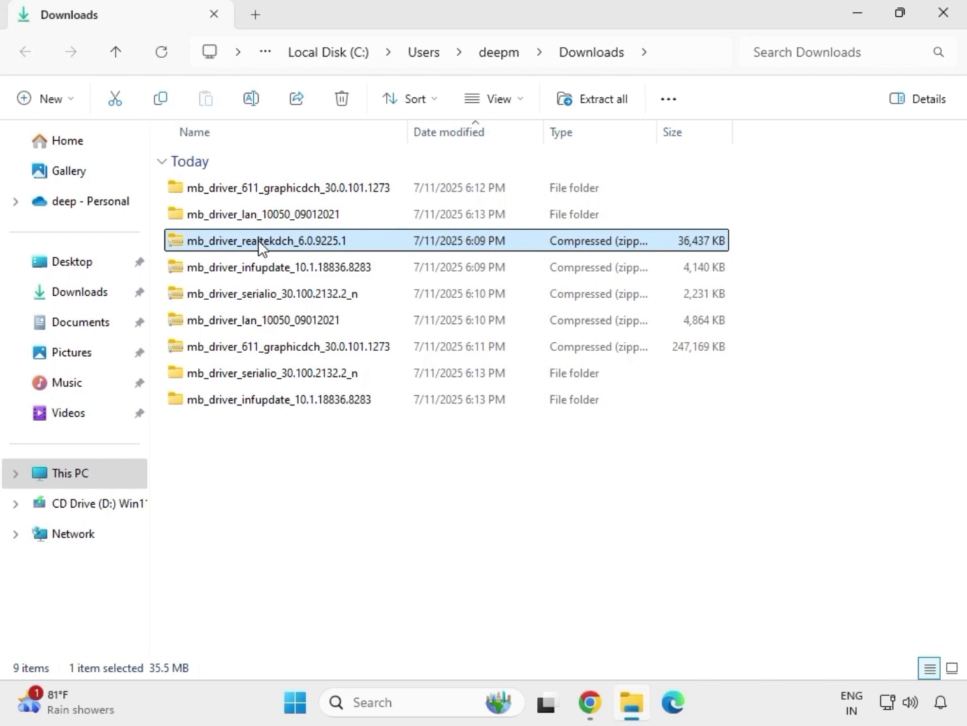
{"action": "right_click", "coordinate": [260, 243]}
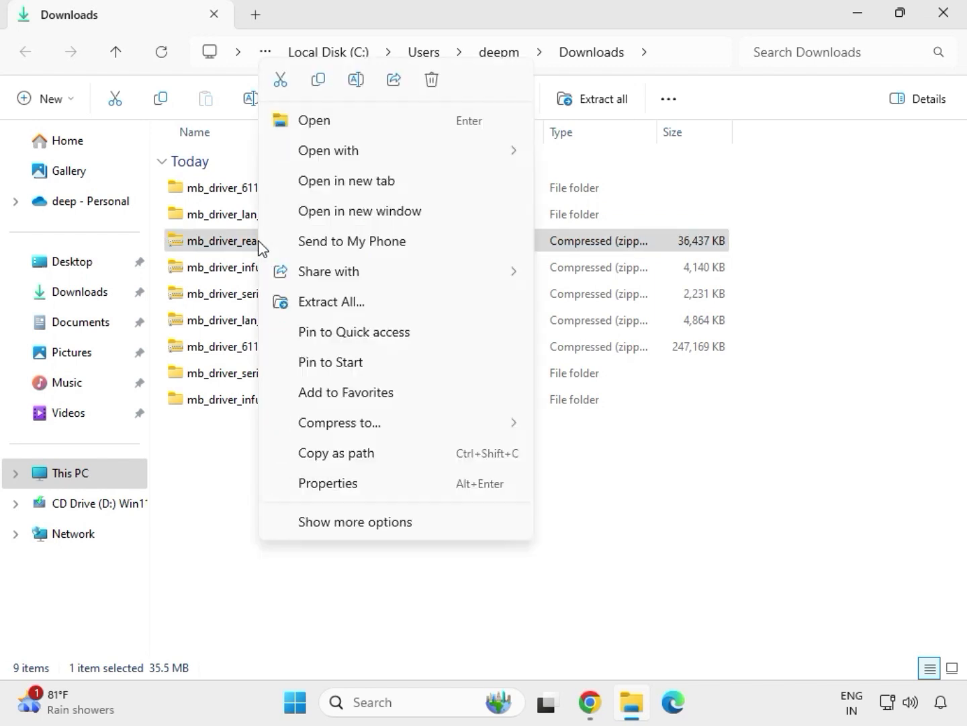
{"action": "left_click", "coordinate": [318, 305]}
{"action": "left_click", "coordinate": [632, 530]}
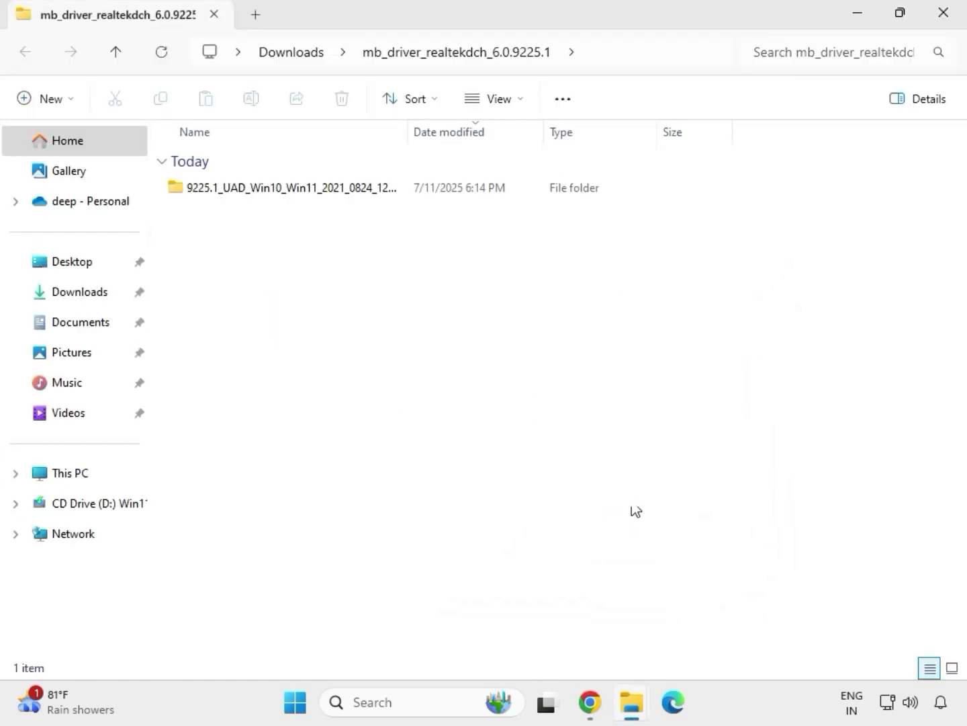
{"action": "left_click", "coordinate": [947, 25]}
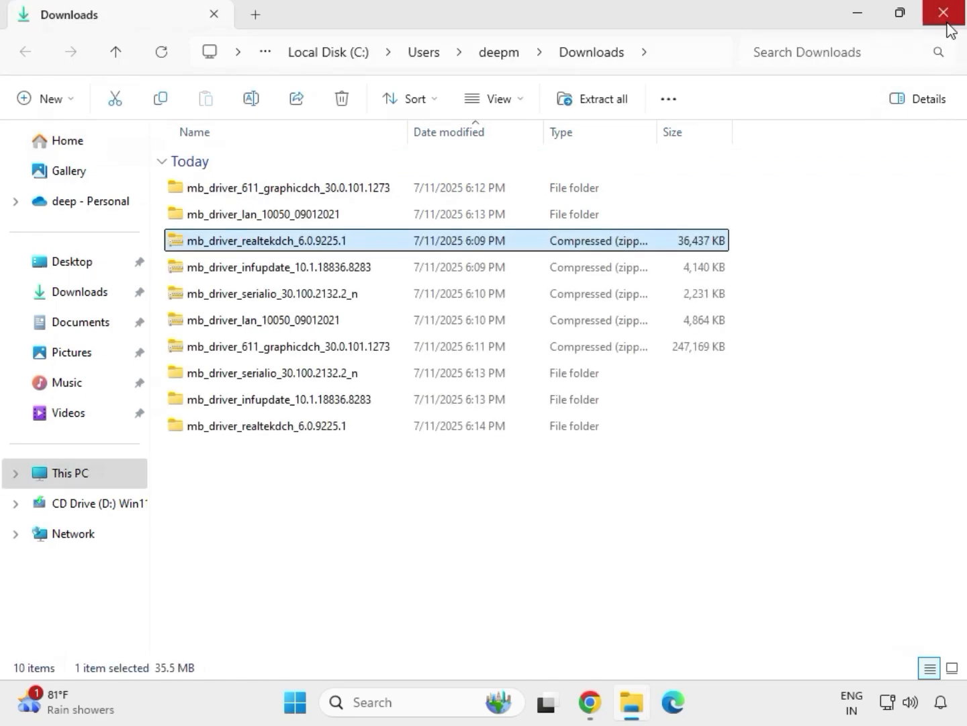
Refresh the Downloads folder listing and select the five extracted driver folders
{"action": "left_click", "coordinate": [493, 535]}
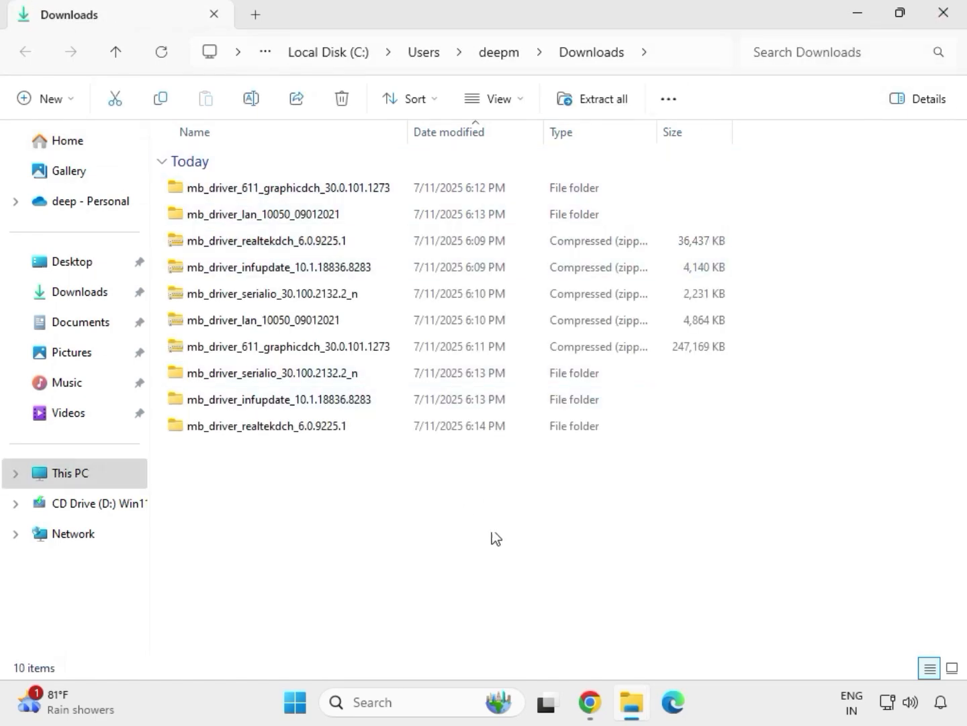
{"action": "right_click", "coordinate": [408, 501]}
{"action": "left_click", "coordinate": [406, 502]}
{"action": "right_click", "coordinate": [408, 500]}
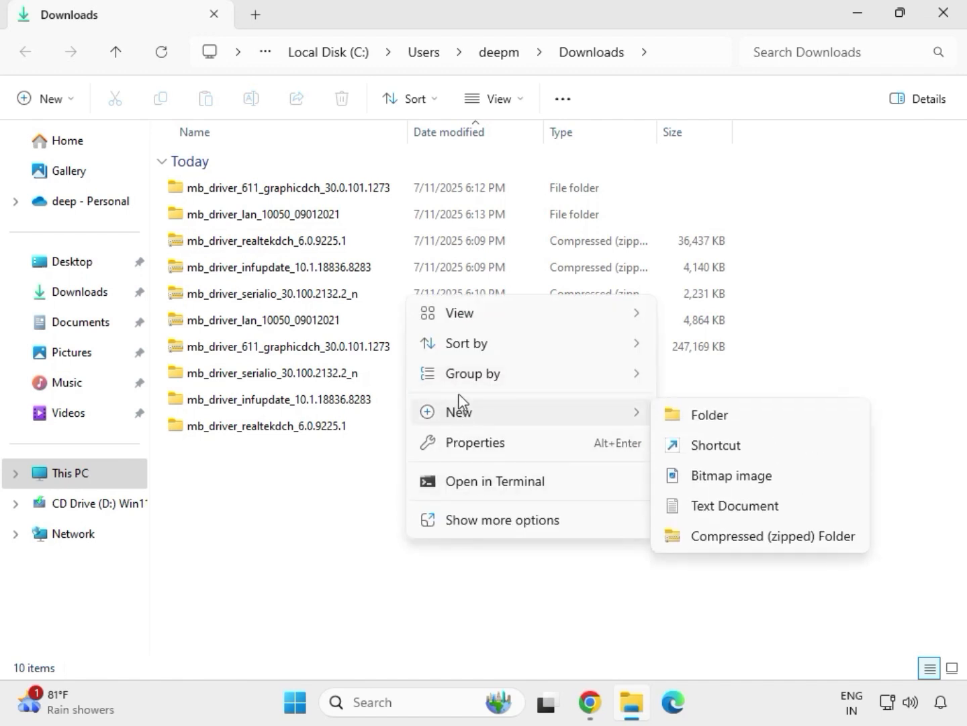
{"action": "left_click", "coordinate": [387, 481]}
{"action": "right_click", "coordinate": [386, 481]}
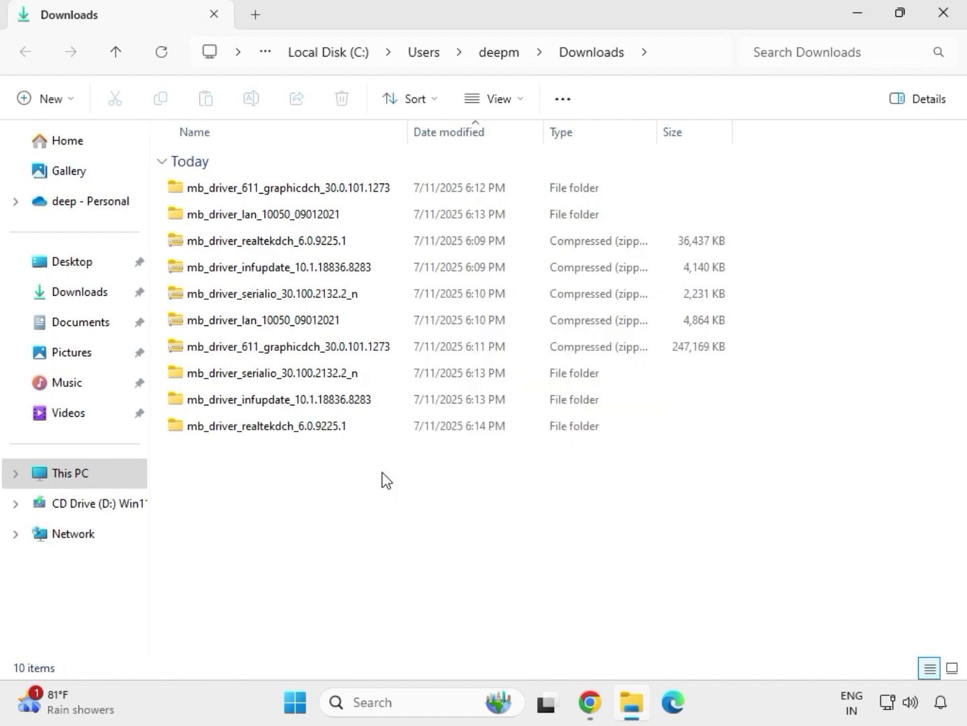
{"action": "left_click", "coordinate": [438, 489]}
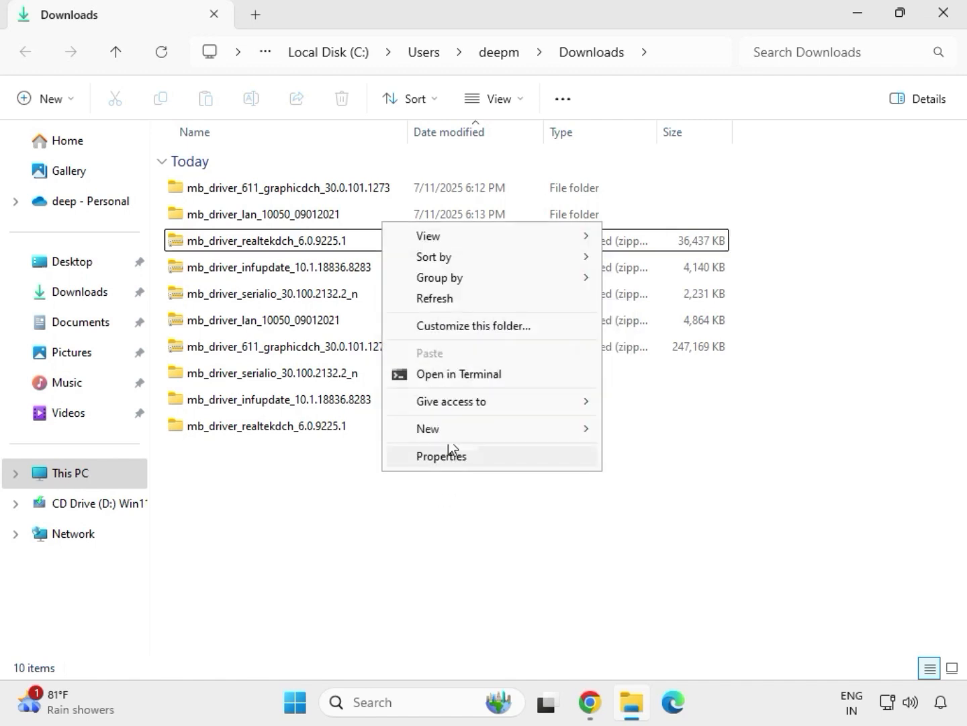
{"action": "left_click", "coordinate": [444, 302]}
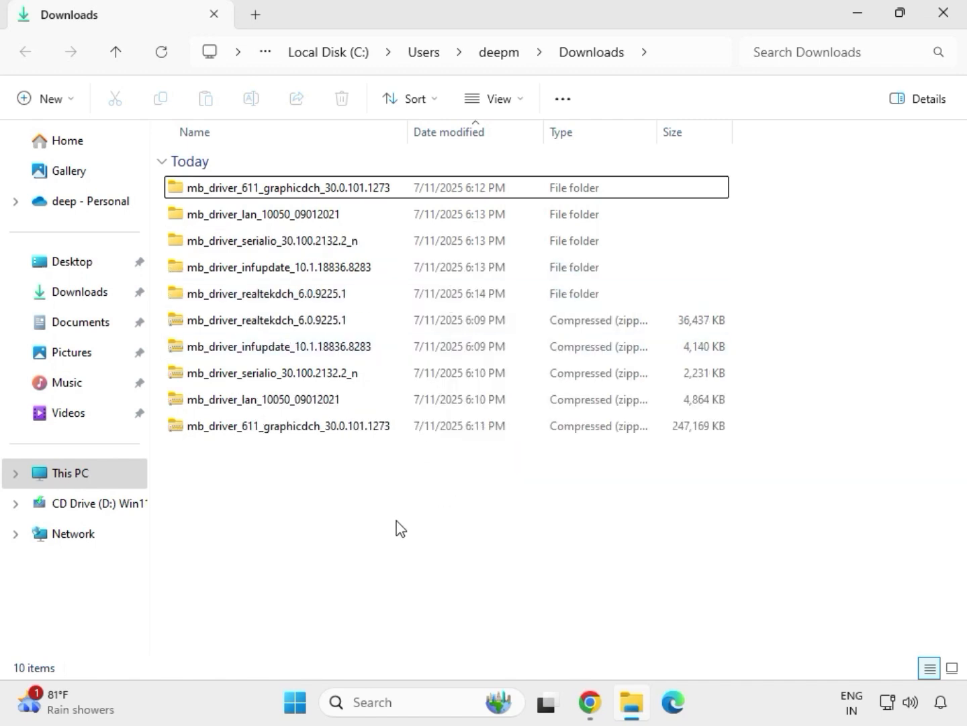
{"action": "left_click_drag", "start_coordinate": [745, 306], "coordinate": [483, 197]}
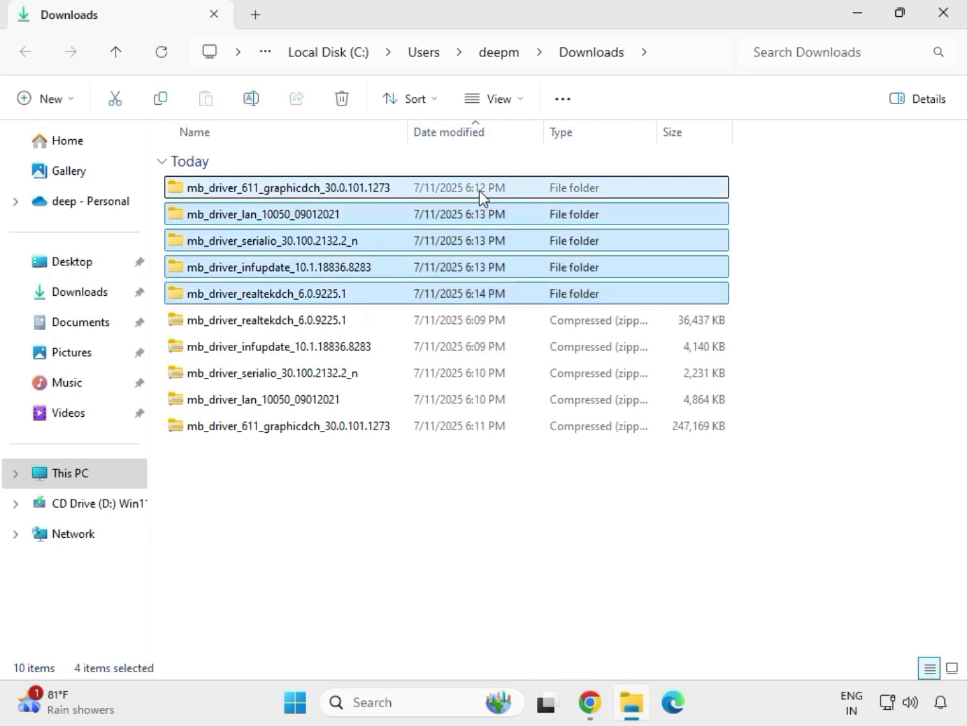
Run the mb_driver_611_graphicdch_30.0.101.1273 application from its extracted folder as administrator, allow it to make changes, and close the folder window
{"action": "left_click", "coordinate": [283, 191]}
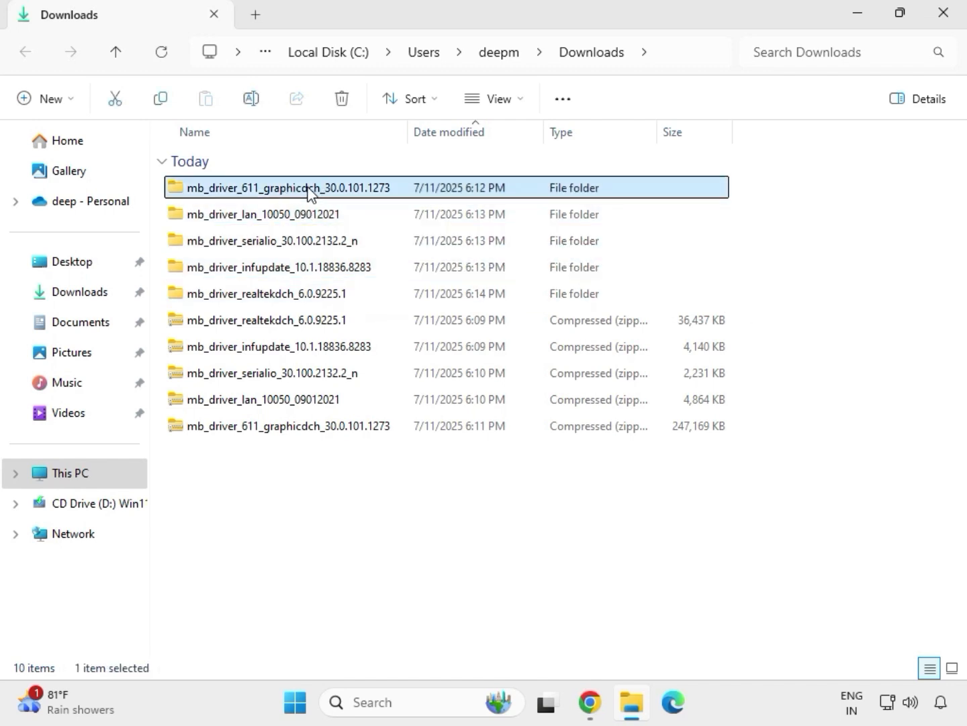
{"action": "double_click", "coordinate": [309, 192]}
{"action": "left_click", "coordinate": [270, 192]}
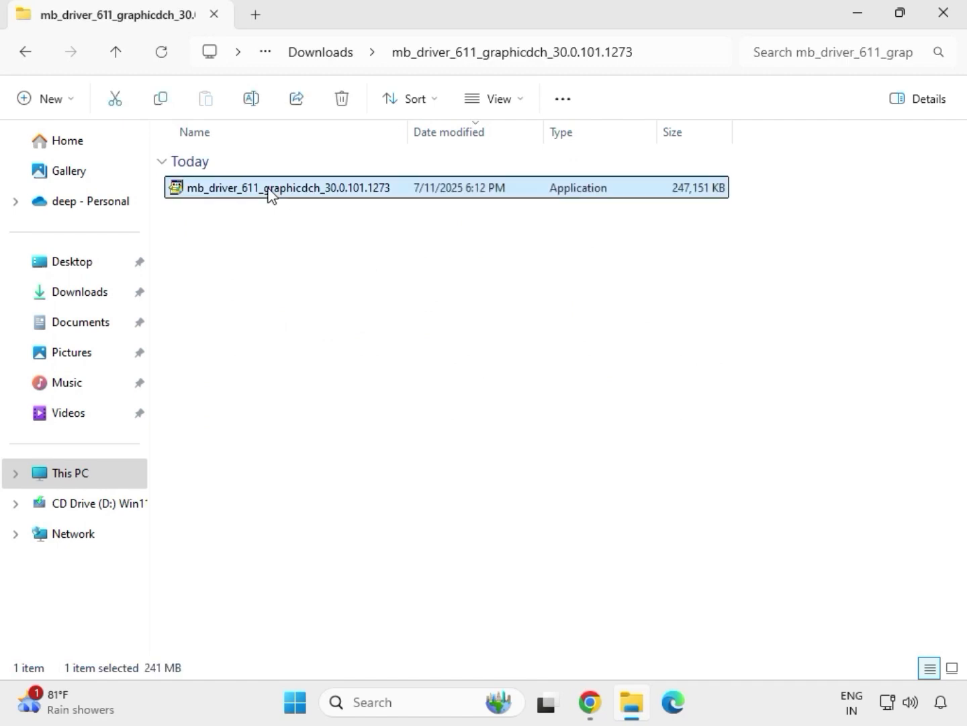
{"action": "right_click", "coordinate": [293, 226]}
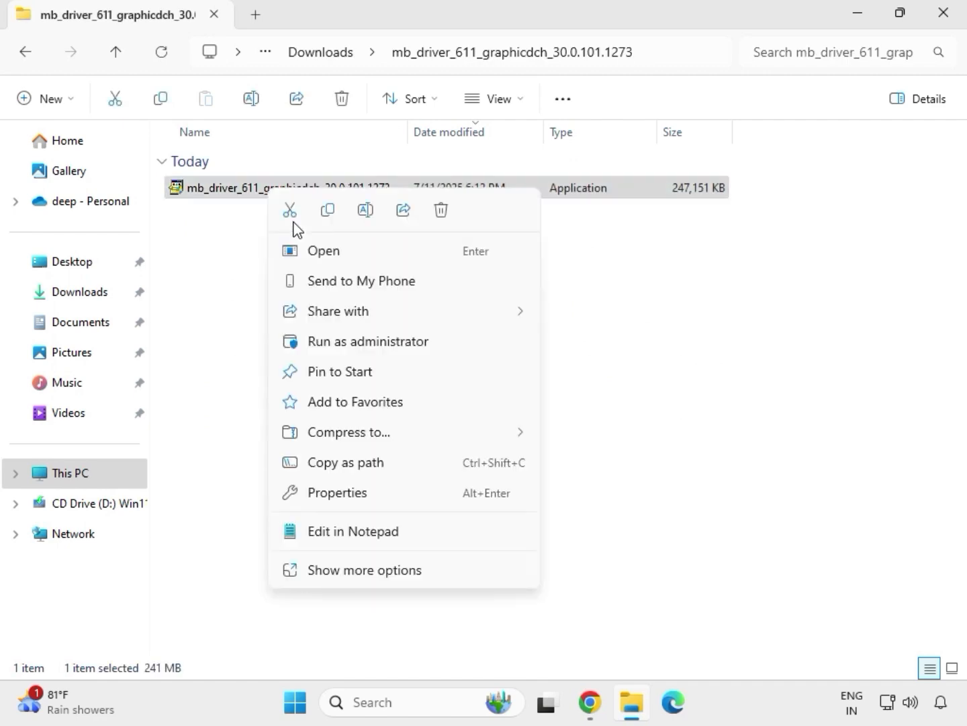
{"action": "left_click", "coordinate": [353, 342]}
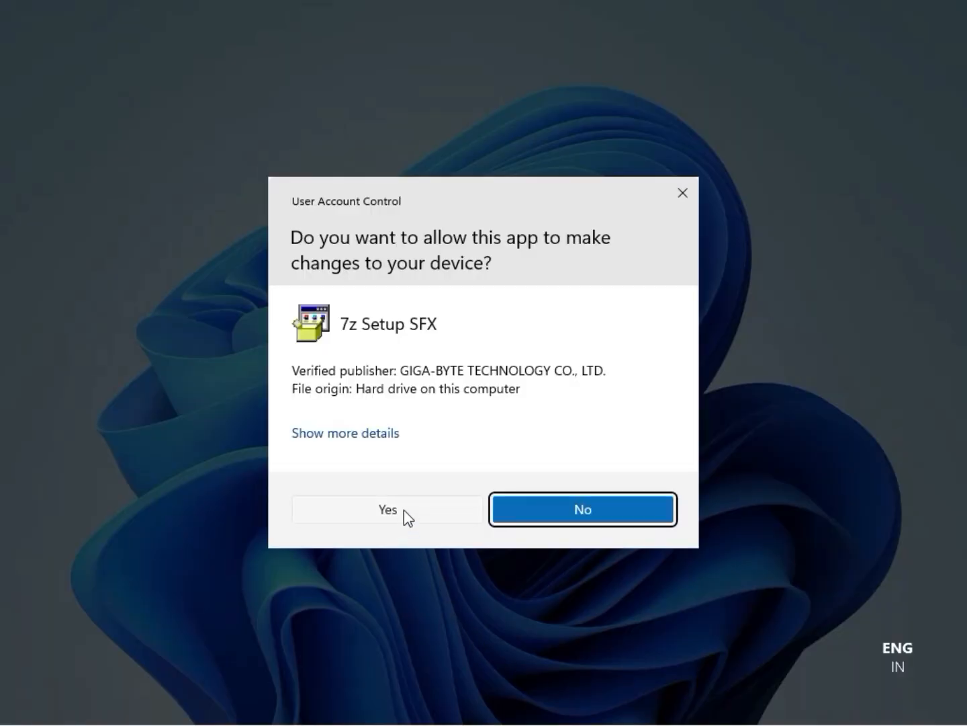
{"action": "left_click", "coordinate": [404, 511]}
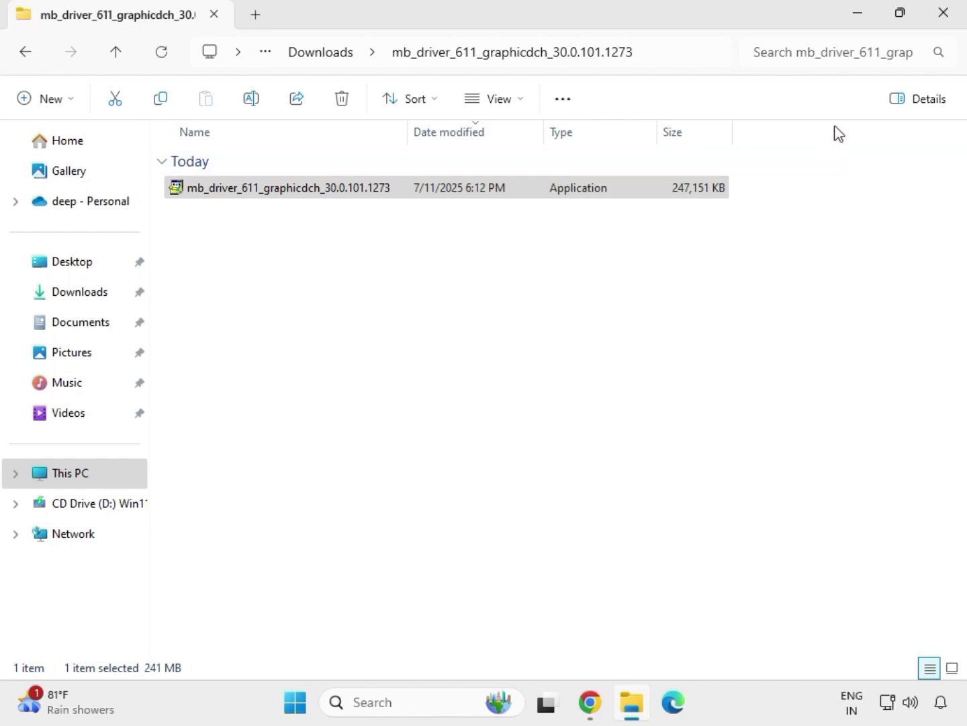
{"action": "left_click", "coordinate": [951, 19]}
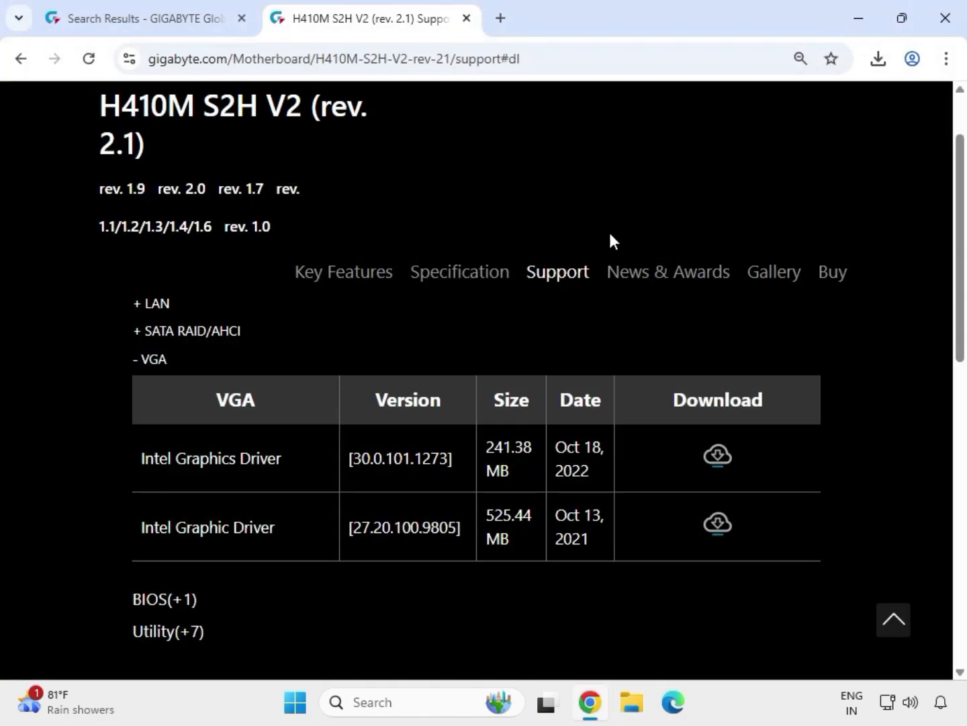
Reopen Downloads, launch Install_Win10_10050_09012021 from the extracted mb_driver_lan_10050_09012021 folder, and allow it to make changes
{"action": "left_click", "coordinate": [634, 711]}
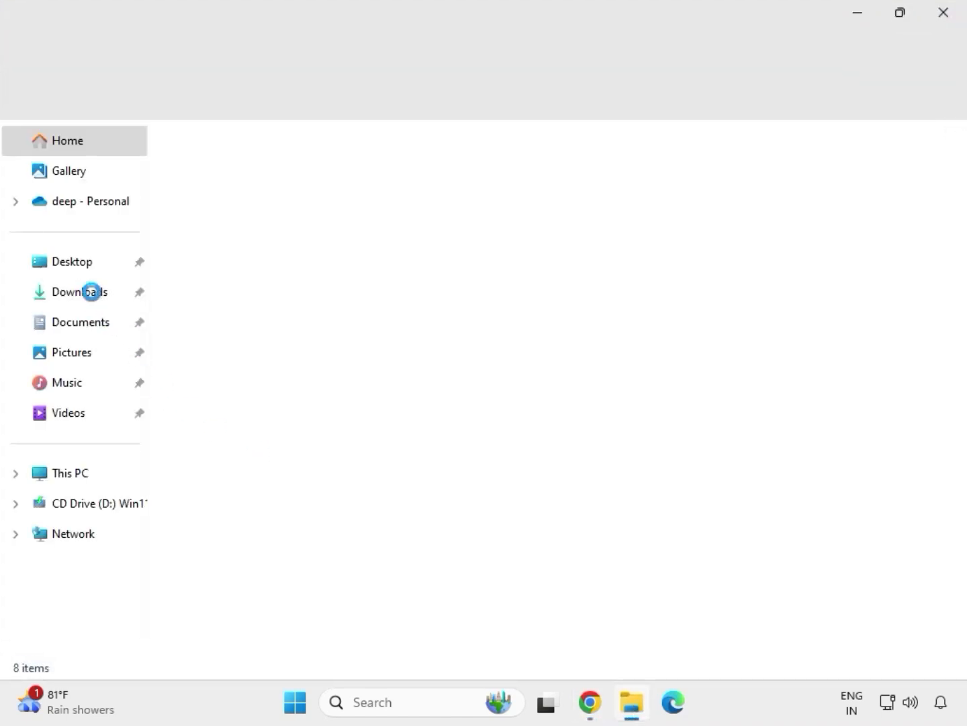
{"action": "left_click", "coordinate": [90, 297]}
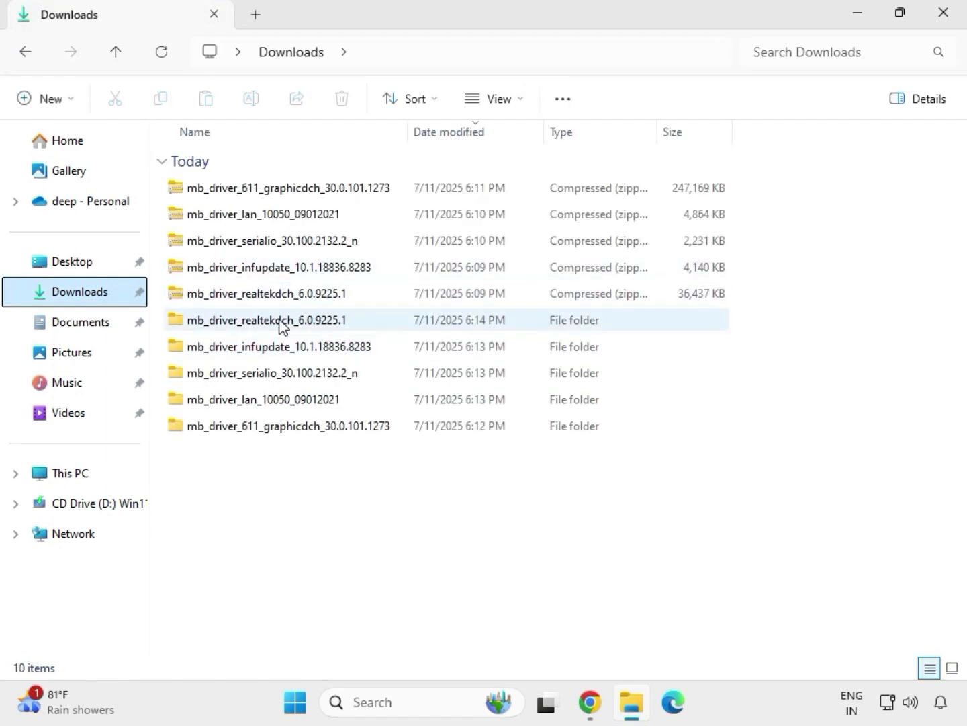
{"action": "left_click", "coordinate": [273, 321]}
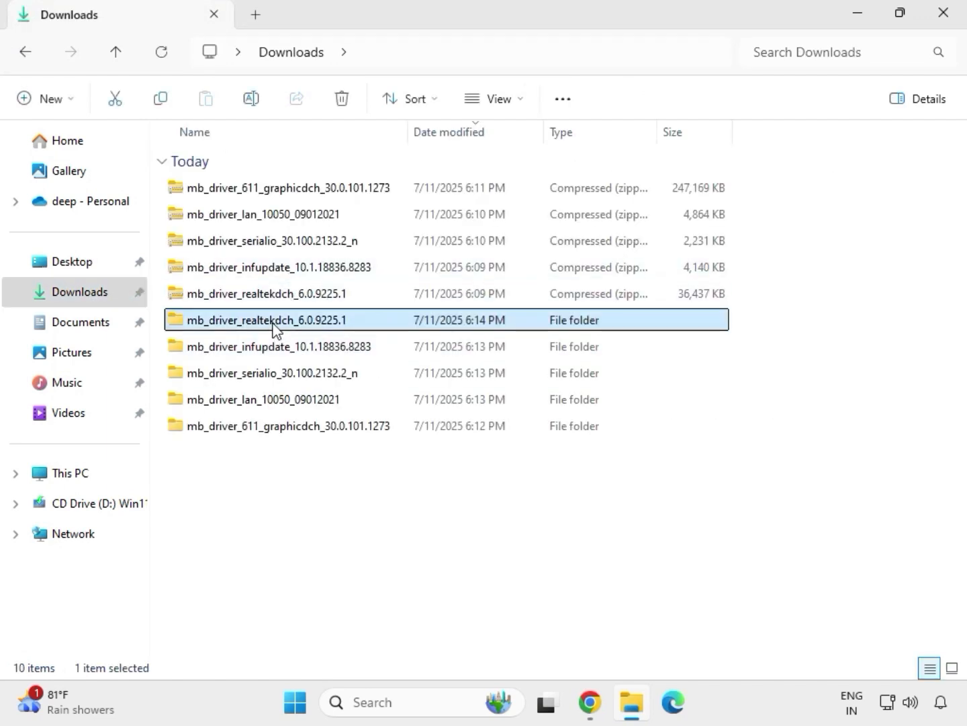
{"action": "left_click", "coordinate": [313, 432]}
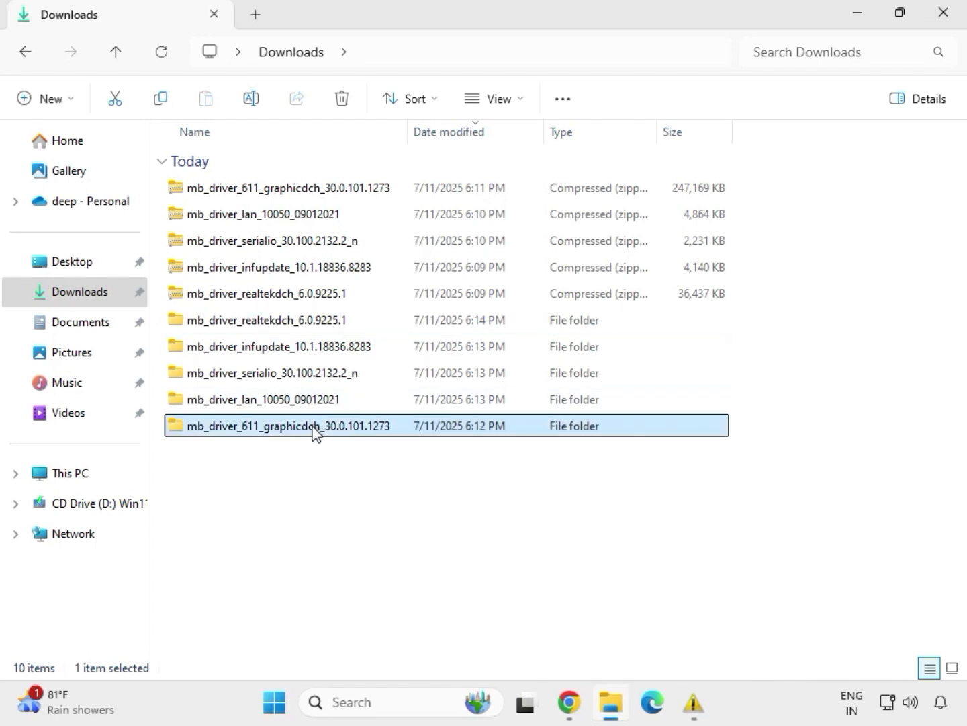
{"action": "left_click", "coordinate": [304, 402]}
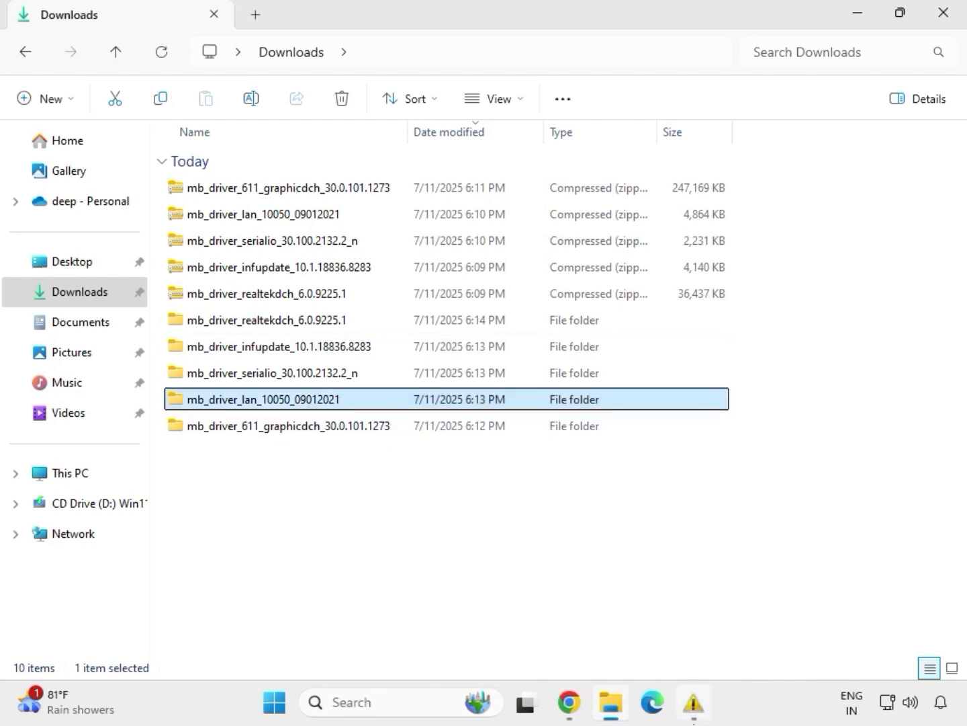
{"action": "double_click", "coordinate": [297, 405]}
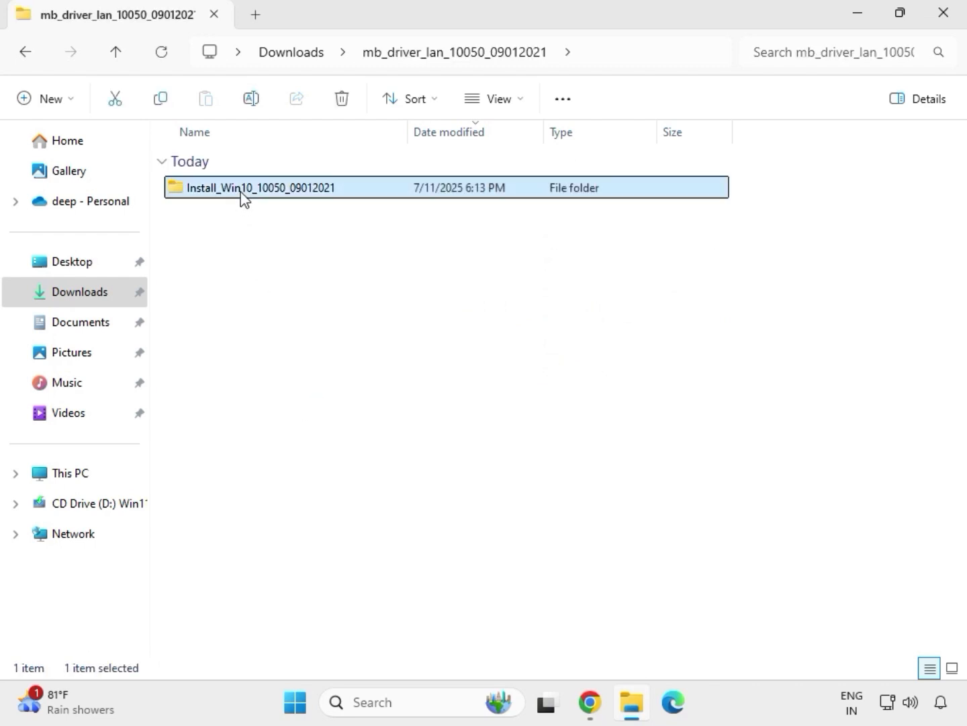
{"action": "double_click", "coordinate": [243, 195]}
{"action": "double_click", "coordinate": [243, 190]}
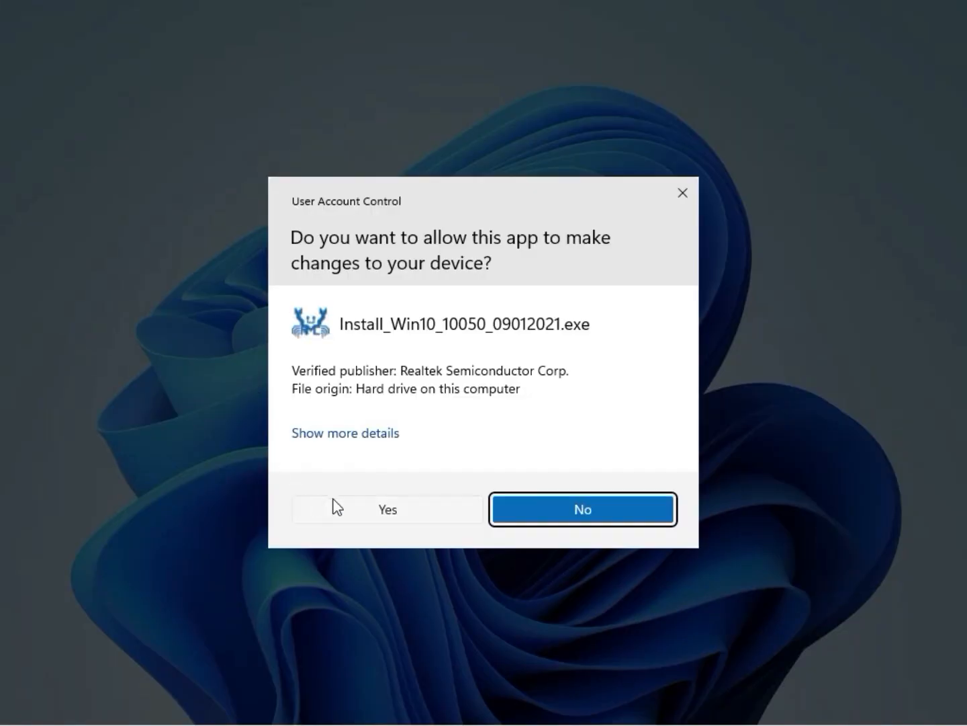
{"action": "left_click", "coordinate": [377, 507]}
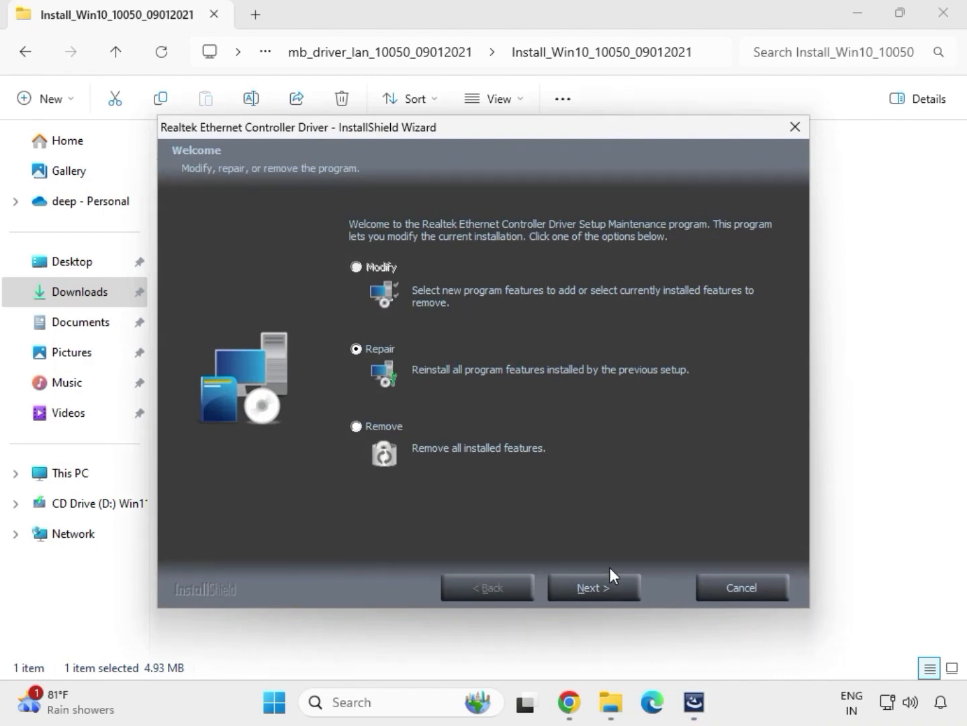
Run the Repair option for the Realtek Ethernet Controller Driver, finish the wizard, and return to Downloads
{"action": "left_click", "coordinate": [618, 589]}
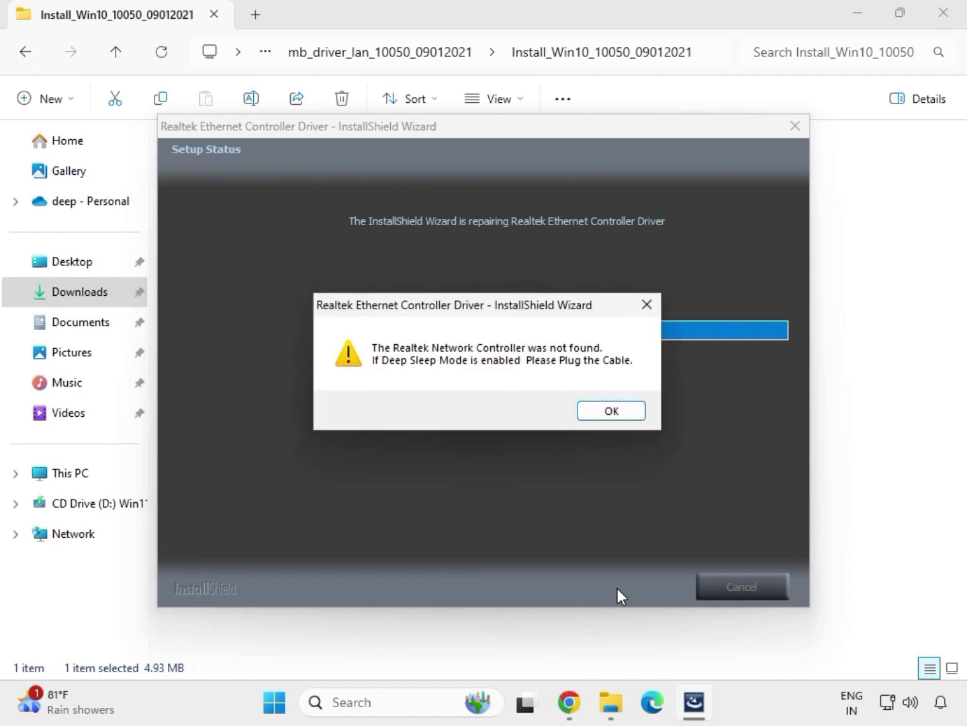
{"action": "left_click", "coordinate": [591, 407]}
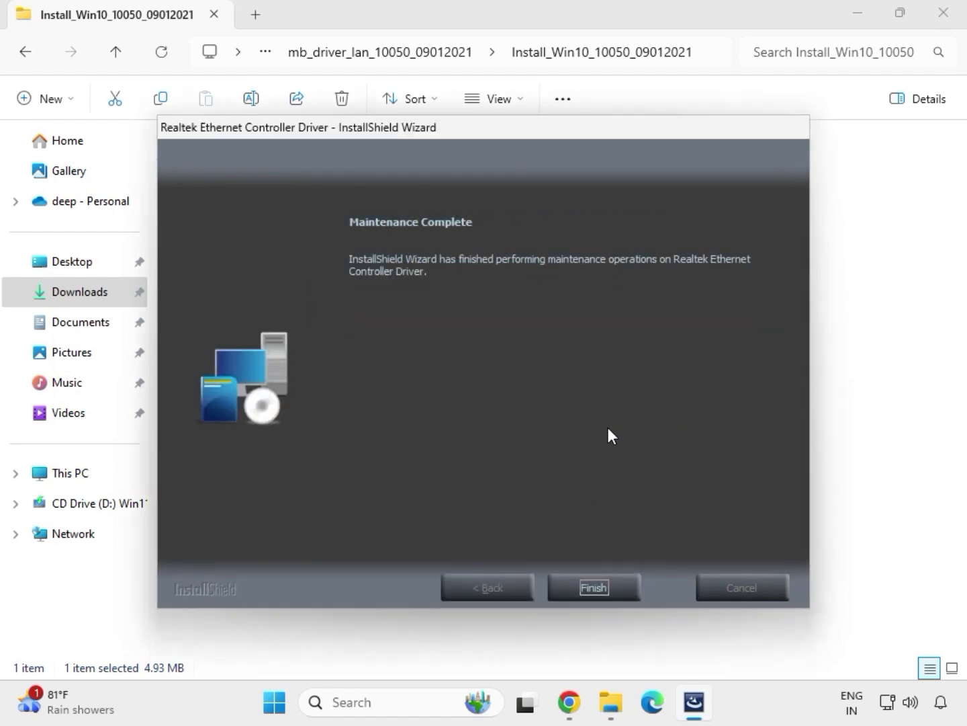
{"action": "left_click", "coordinate": [602, 578]}
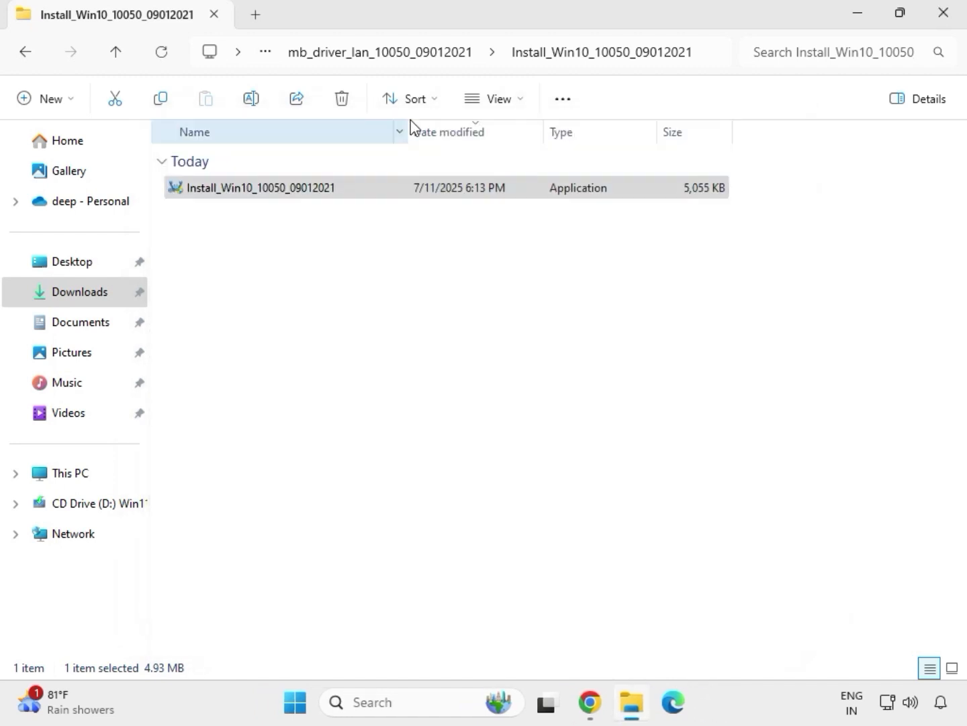
{"action": "left_click", "coordinate": [31, 58]}
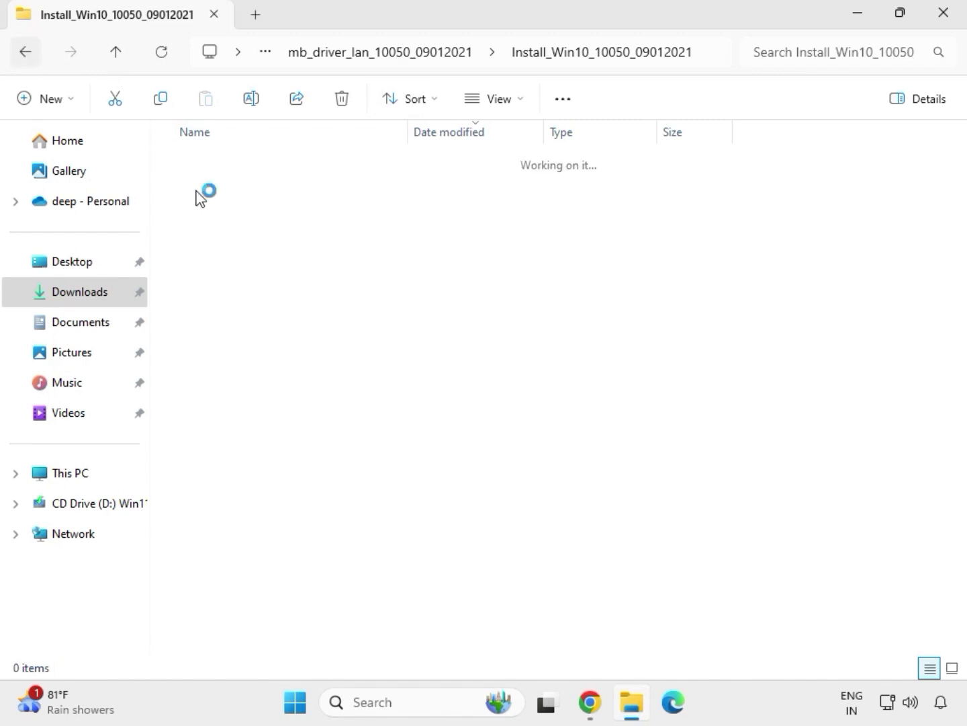
{"action": "left_click", "coordinate": [22, 54]}
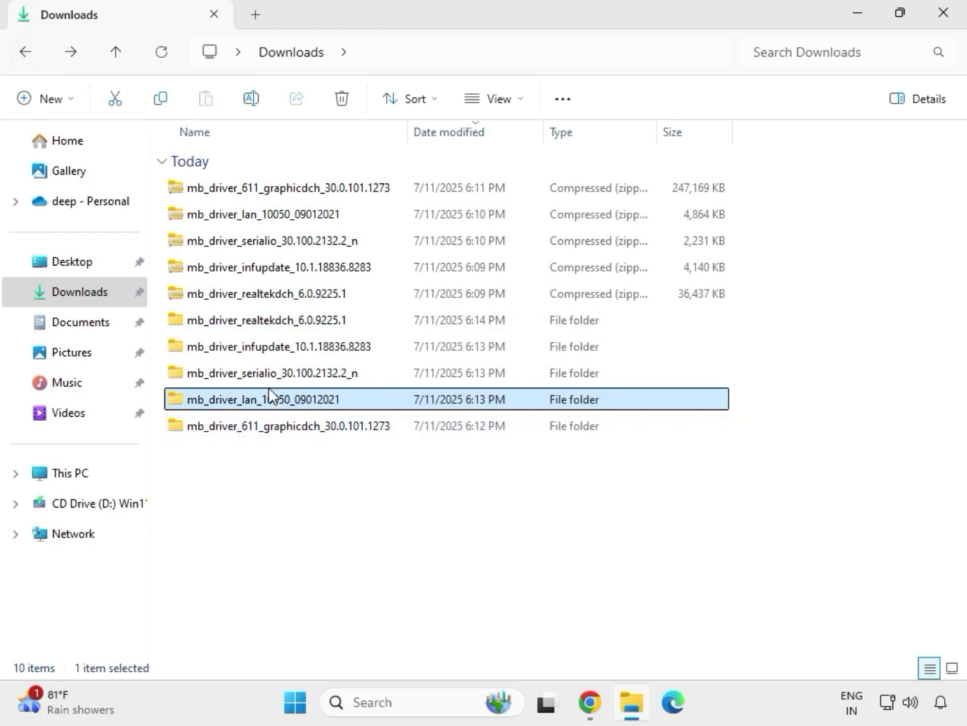
Try to install the Intel Serial IO driver by running SetupSerialIO as administrator from mb_driver_serialio_30.100.2132.2_n, then close setup and return to Downloads
{"action": "double_click", "coordinate": [271, 374]}
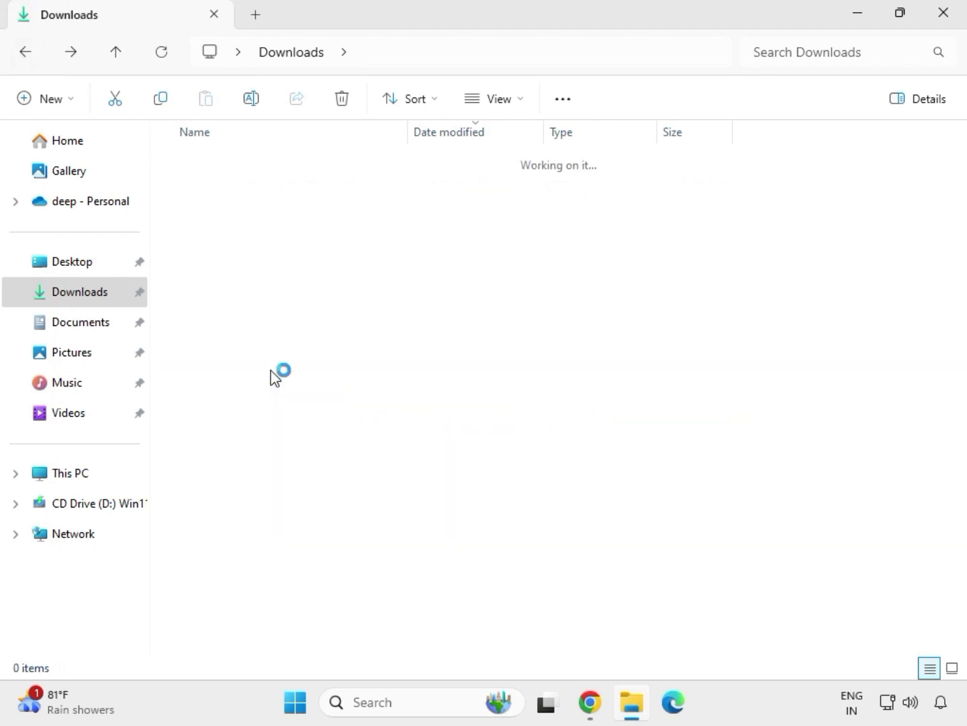
{"action": "double_click", "coordinate": [286, 188]}
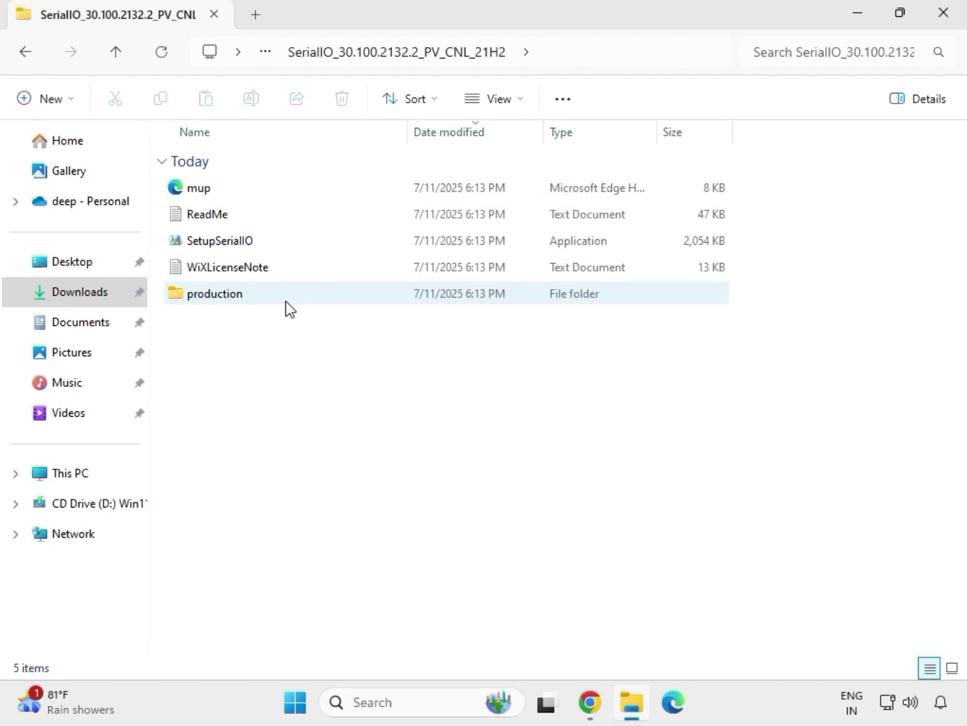
{"action": "left_click", "coordinate": [243, 247]}
{"action": "right_click", "coordinate": [244, 249]}
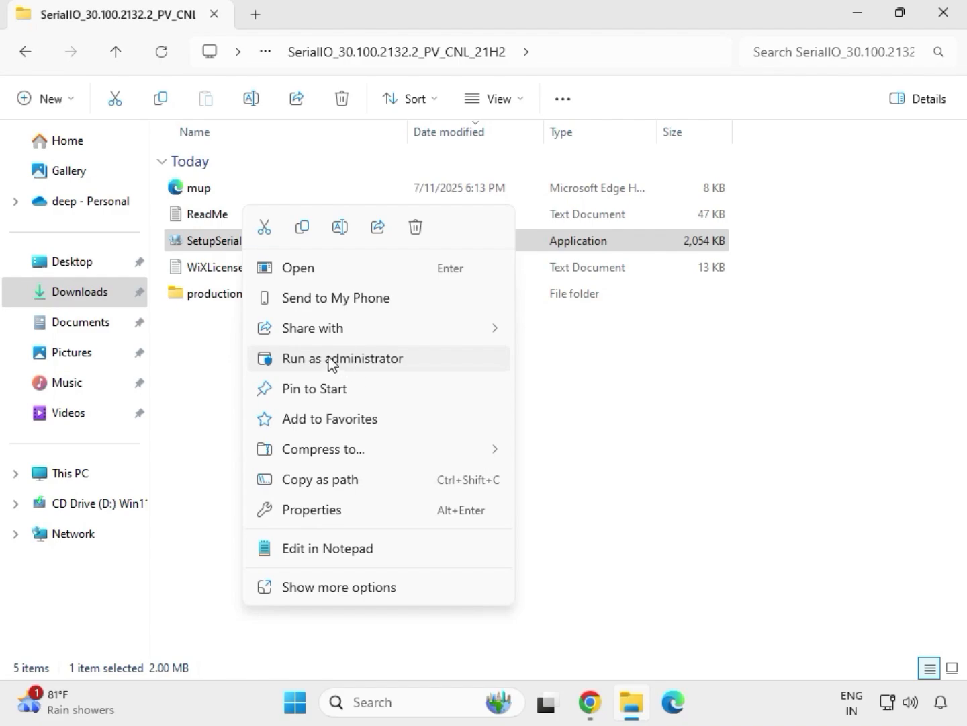
{"action": "left_click", "coordinate": [335, 359]}
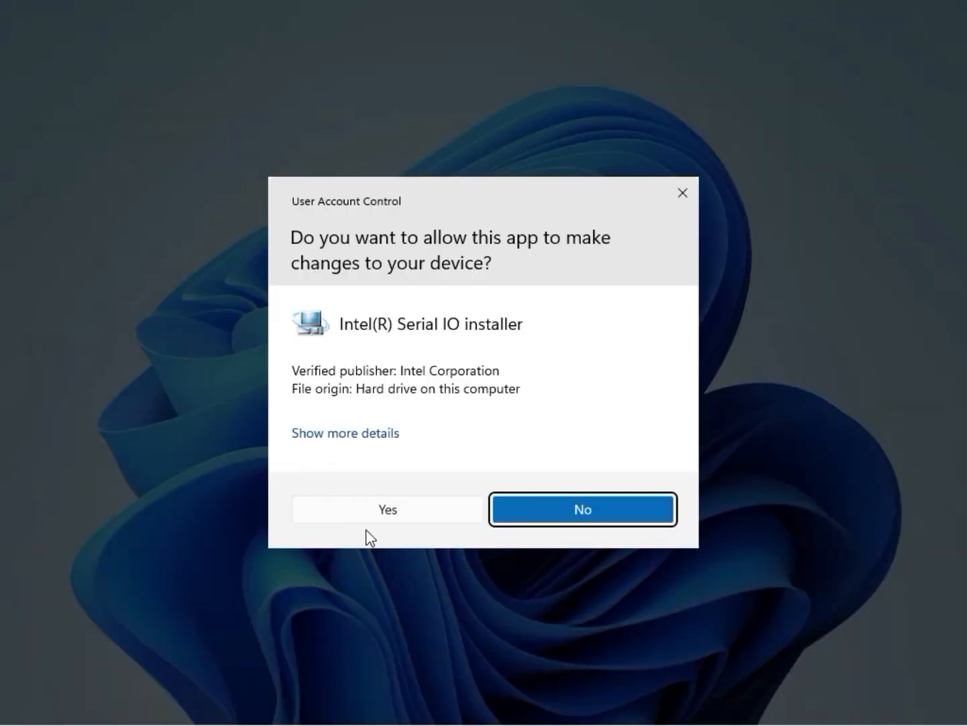
{"action": "left_click", "coordinate": [386, 515]}
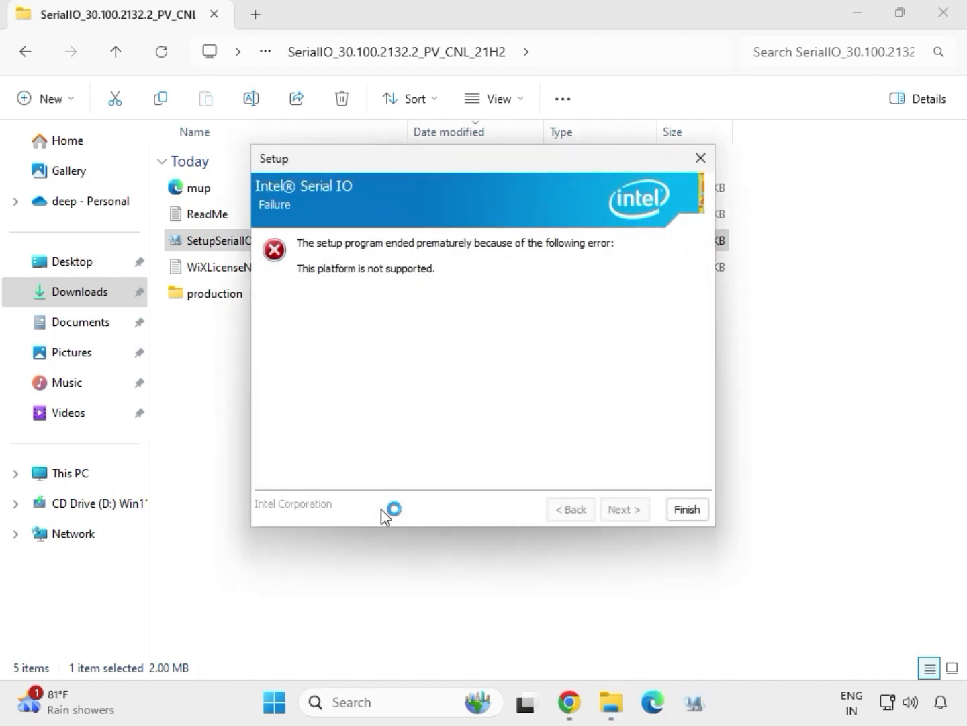
{"action": "left_click", "coordinate": [686, 512]}
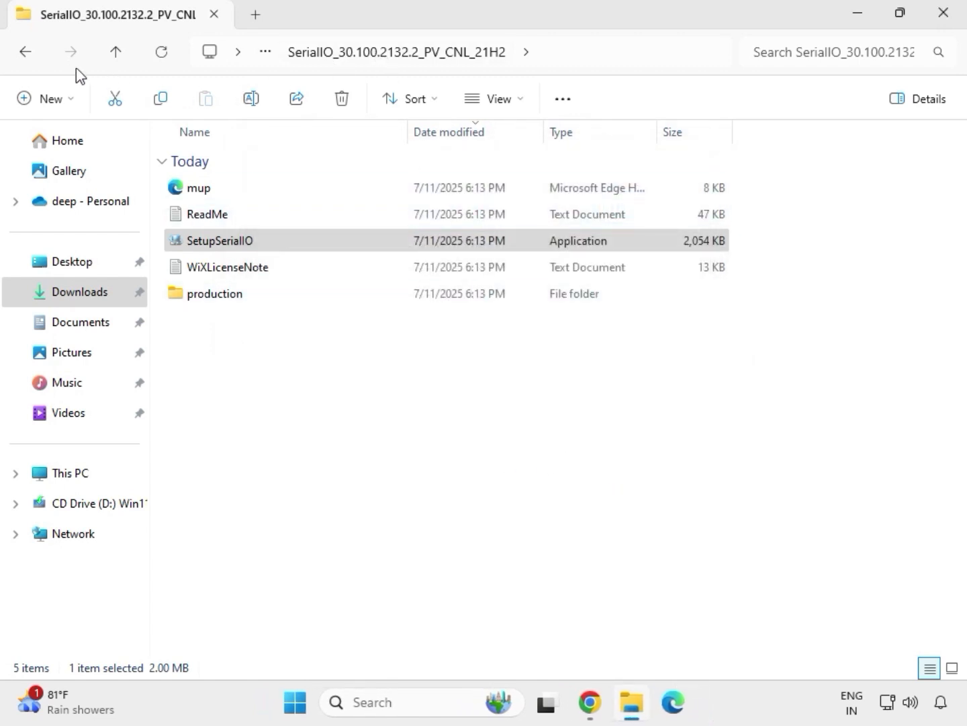
{"action": "left_click", "coordinate": [28, 59]}
{"action": "left_click", "coordinate": [29, 57]}
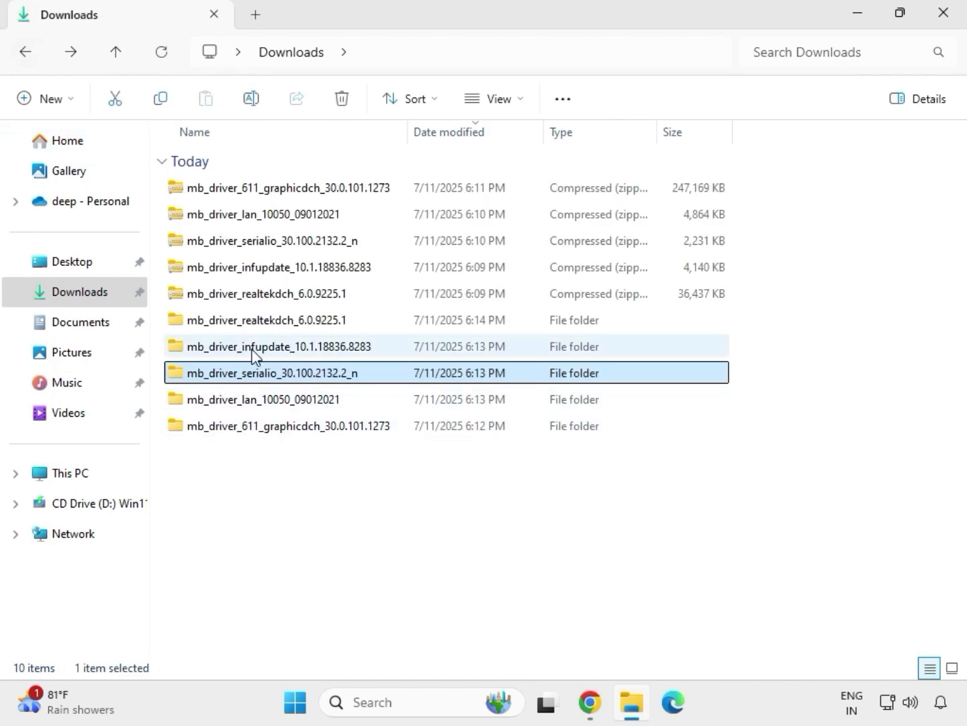
Run SetupChipset as administrator from the Chipset-10.1.18836.8283-Public-MUP folder inside mb_driver_infupdate_10.1.18836.8283 and allow it to make changes
{"action": "left_click", "coordinate": [253, 355]}
{"action": "double_click", "coordinate": [253, 355]}
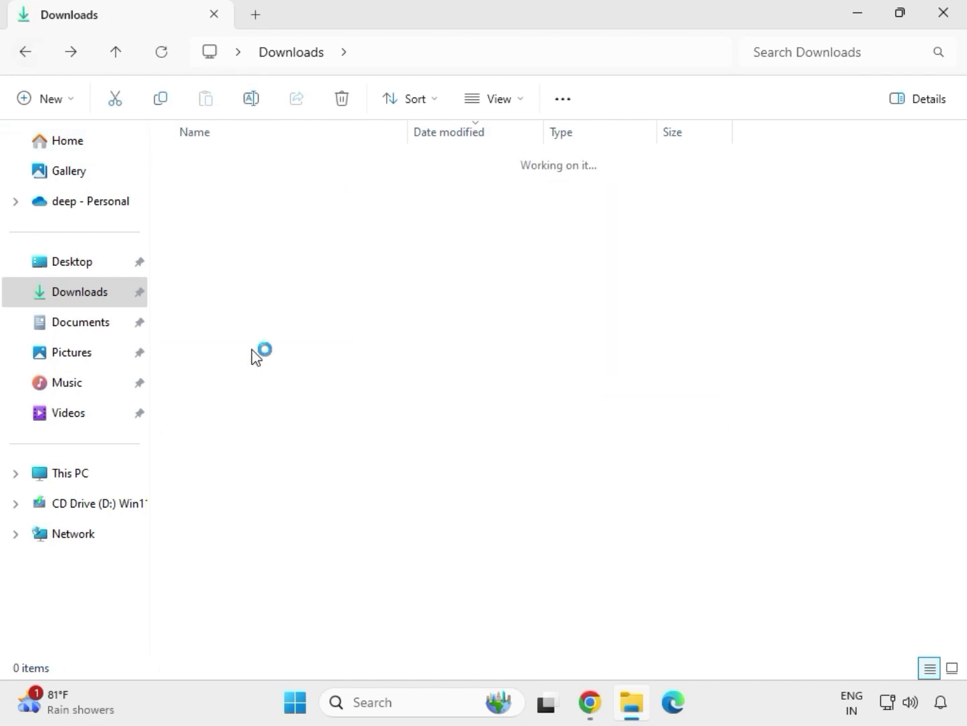
{"action": "left_click", "coordinate": [255, 193]}
{"action": "double_click", "coordinate": [256, 192]}
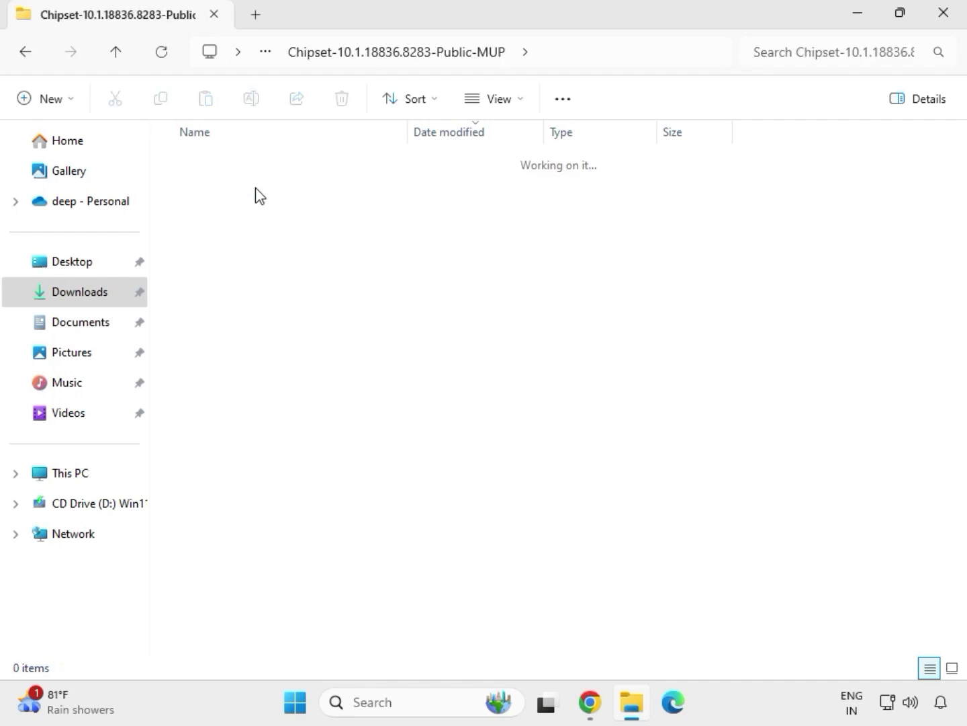
{"action": "left_click", "coordinate": [276, 221]}
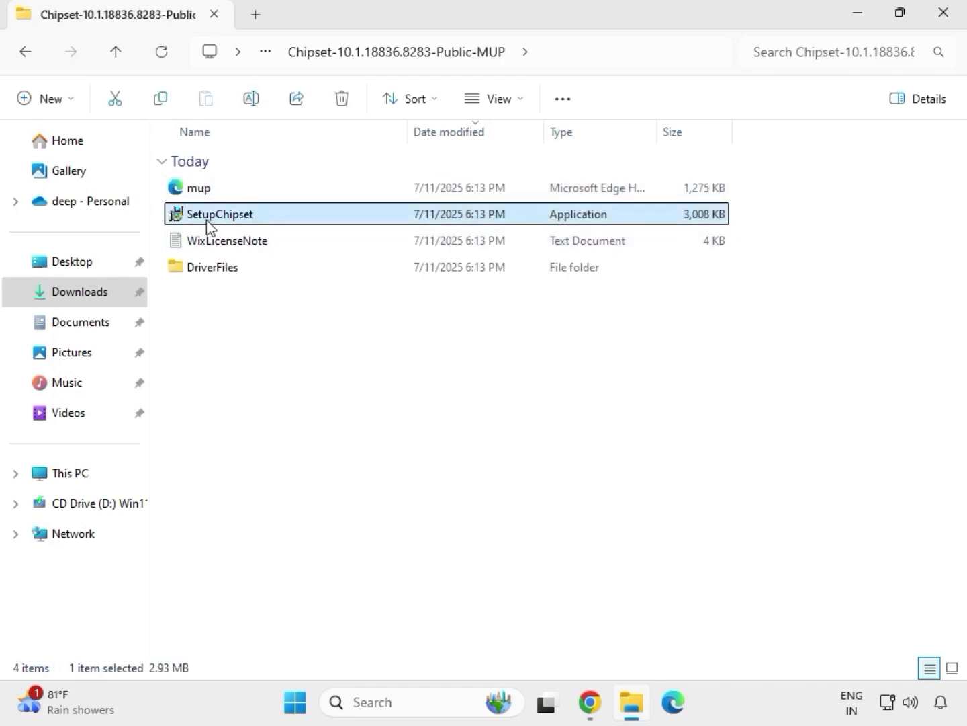
{"action": "right_click", "coordinate": [267, 224]}
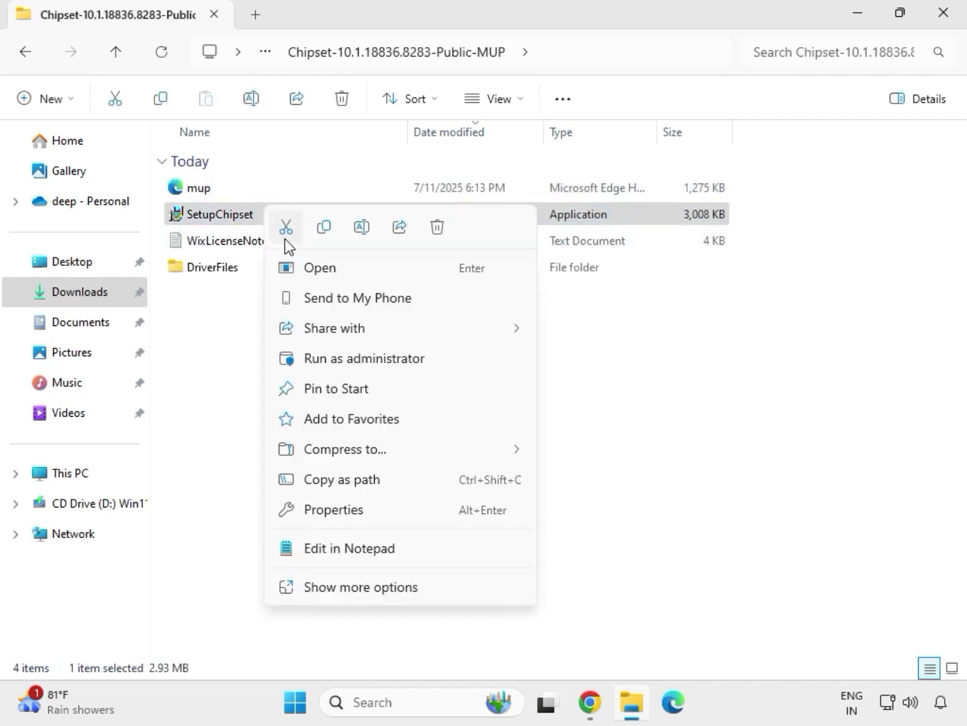
{"action": "left_click", "coordinate": [342, 355]}
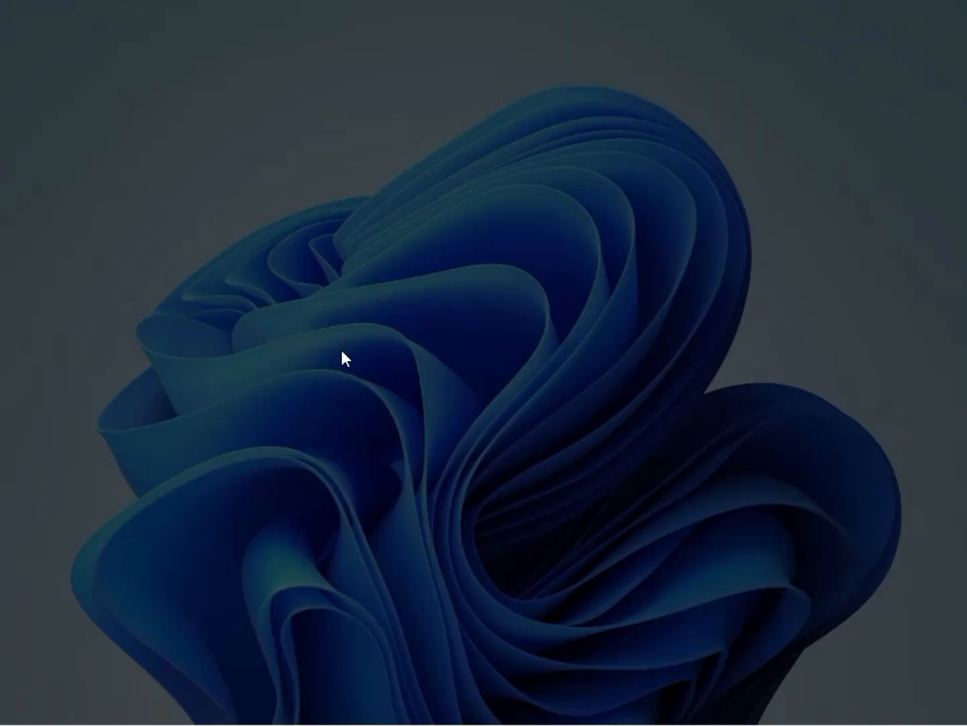
{"action": "left_click", "coordinate": [384, 520]}
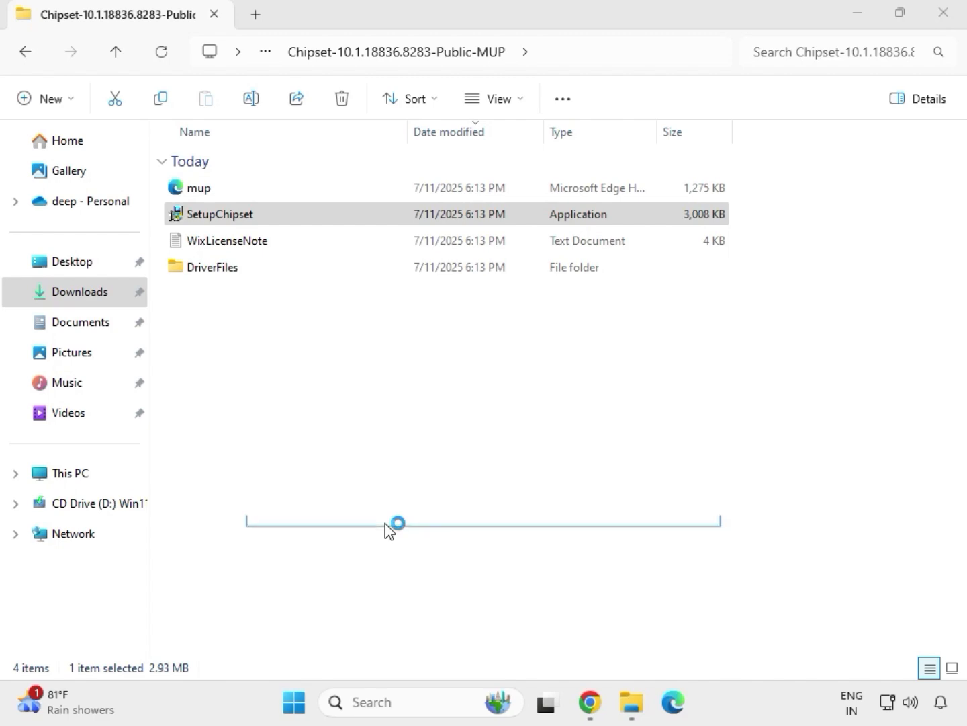
Accept the Intel Chipset Device Software license agreement and try to install the package
{"action": "left_click", "coordinate": [567, 505]}
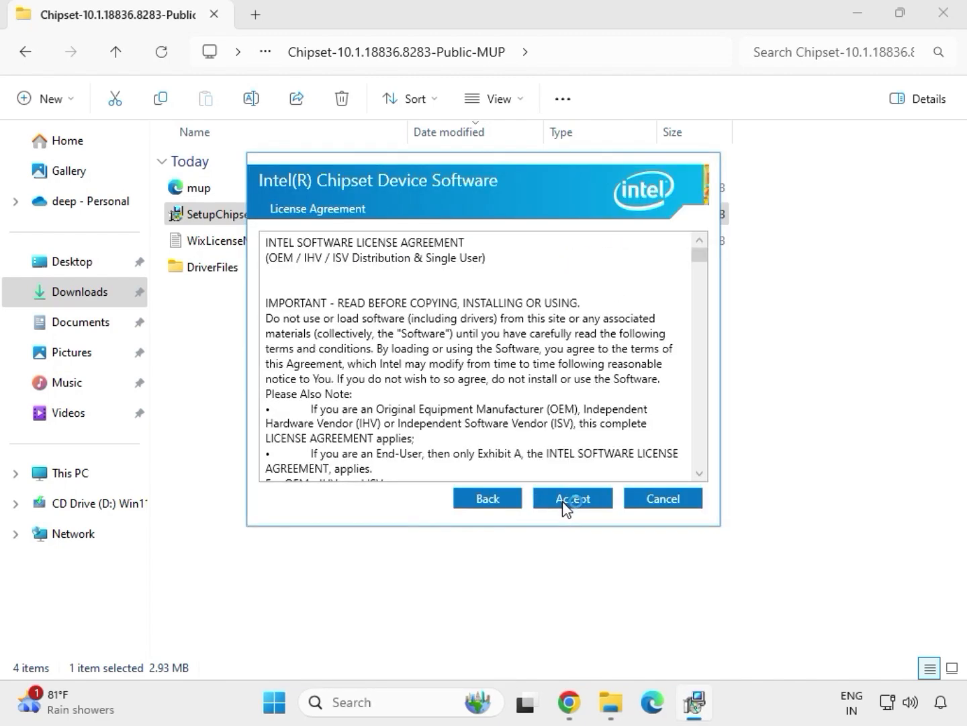
{"action": "left_click", "coordinate": [565, 505]}
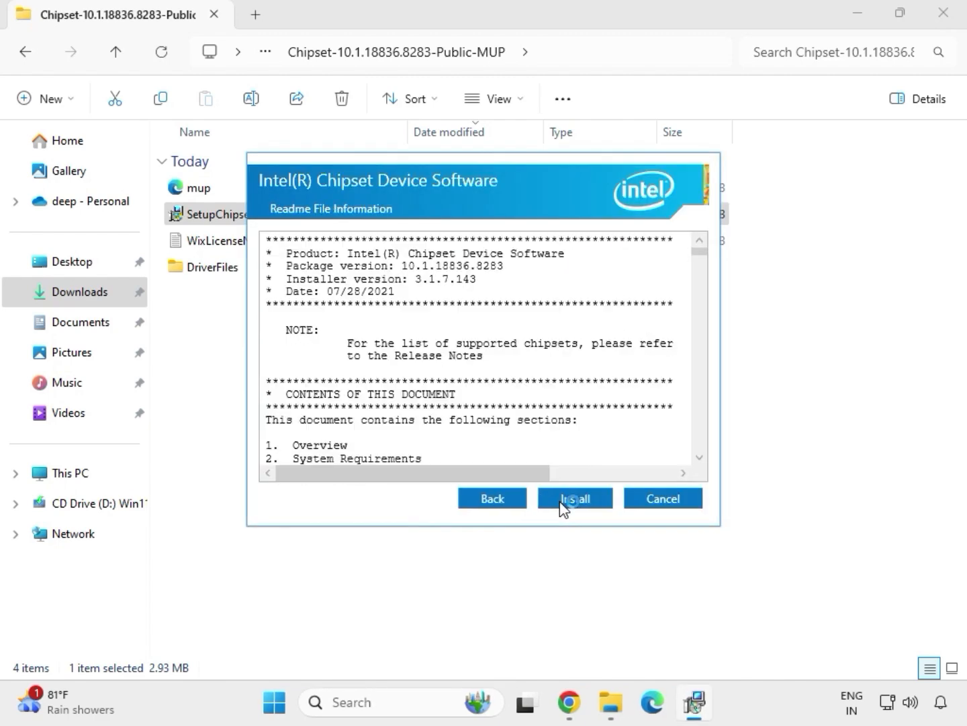
{"action": "left_click", "coordinate": [594, 503]}
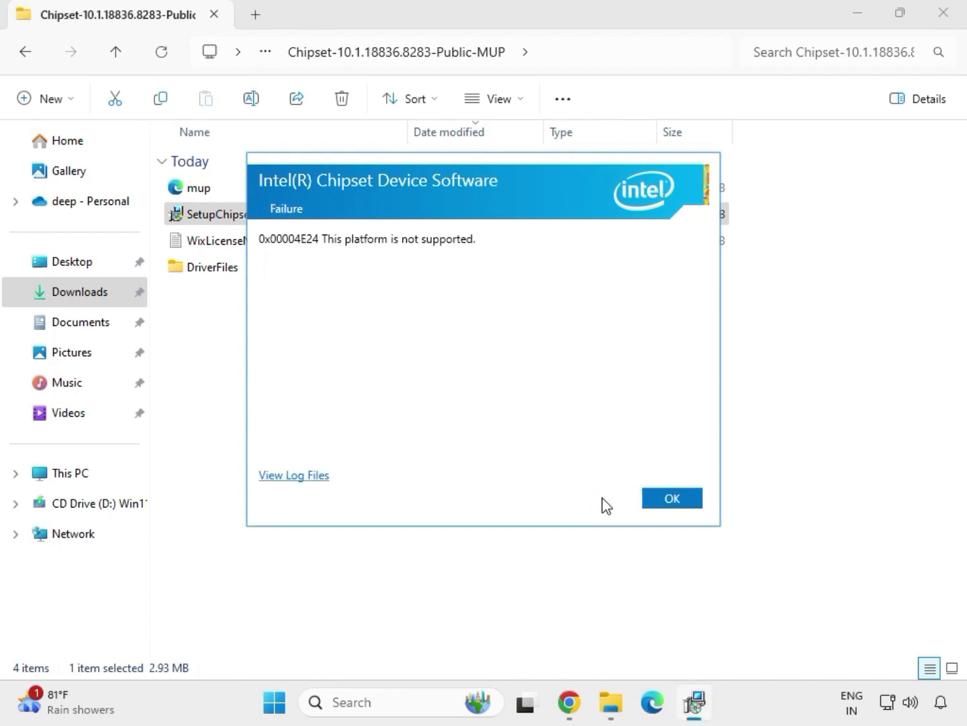
Close the Intel Chipset Device Software setup and return to the Downloads folder
{"action": "left_click", "coordinate": [654, 504]}
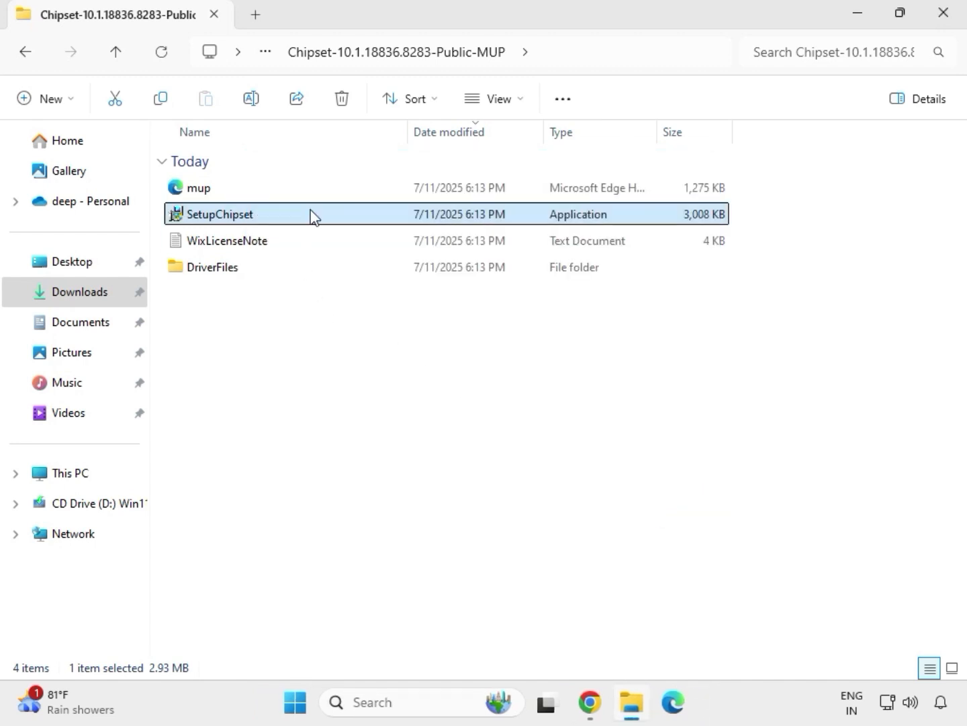
{"action": "key", "text": "alt+Left"}
{"action": "key", "text": "alt+Left"}
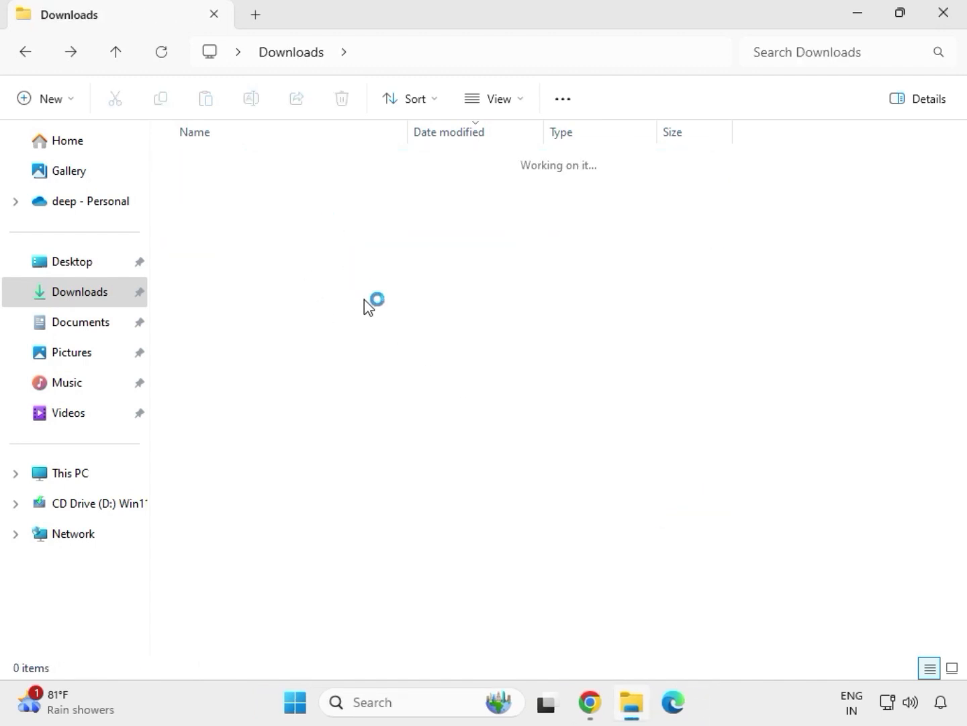
{"action": "double_click", "coordinate": [361, 324]}
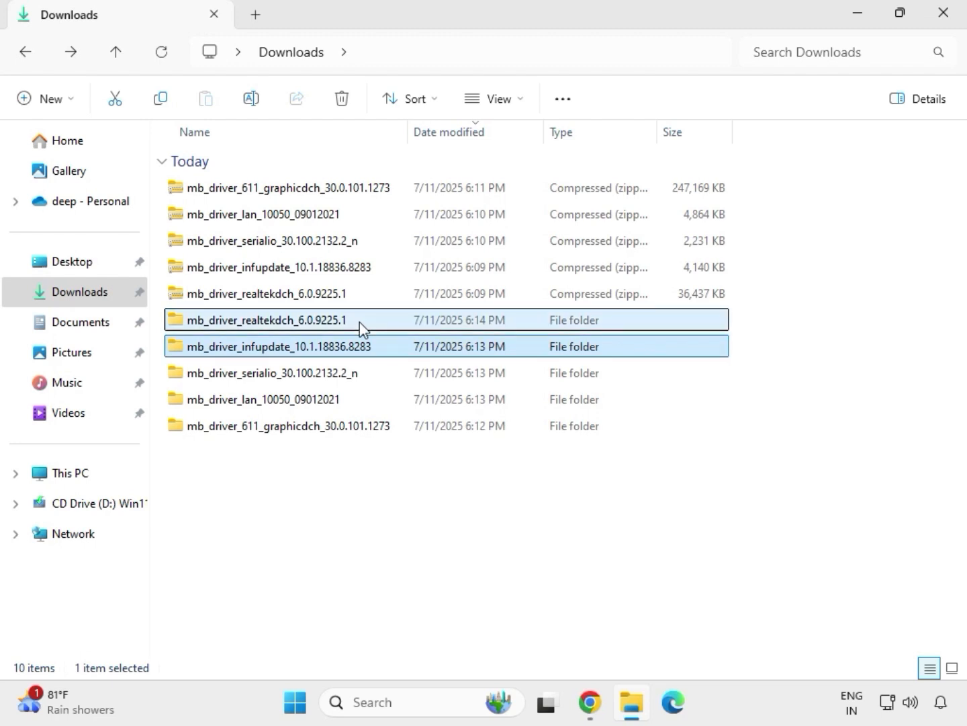
{"action": "left_click", "coordinate": [297, 61]}
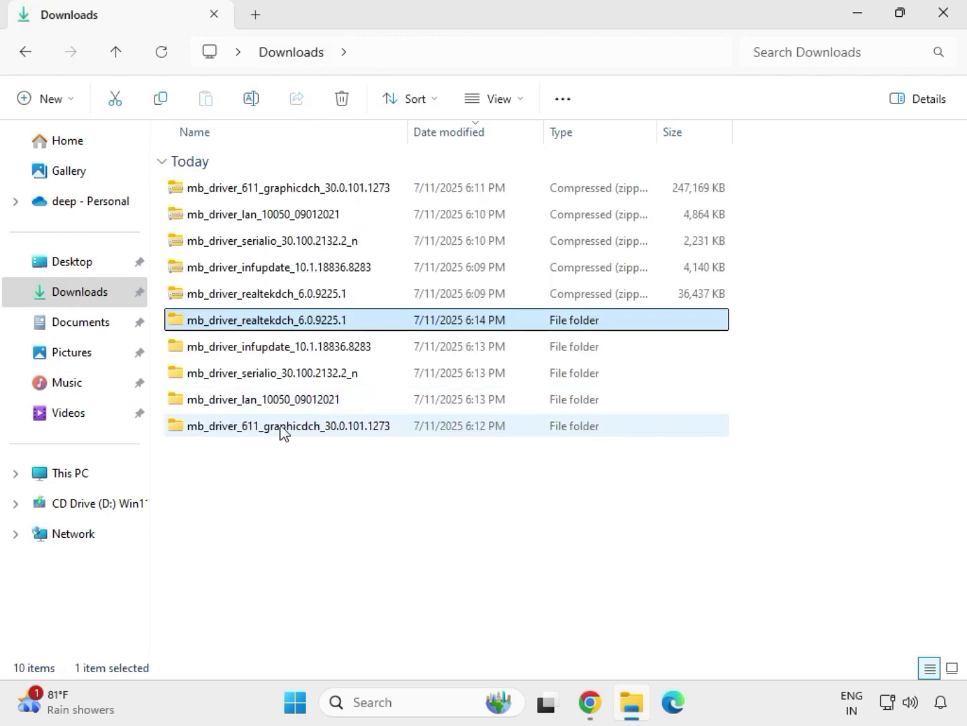
Run the mb_driver_611_graphicdch_30.0.101.1273 application as administrator from its extracted folder, allowing it to make changes, and return to Downloads
{"action": "left_click", "coordinate": [281, 430]}
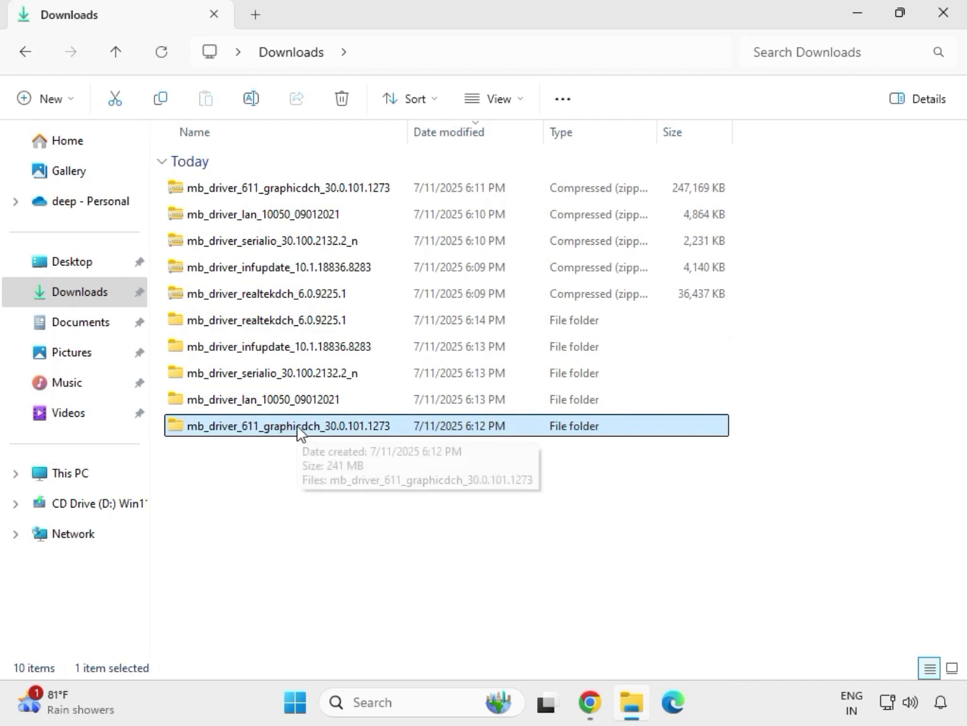
{"action": "double_click", "coordinate": [298, 431]}
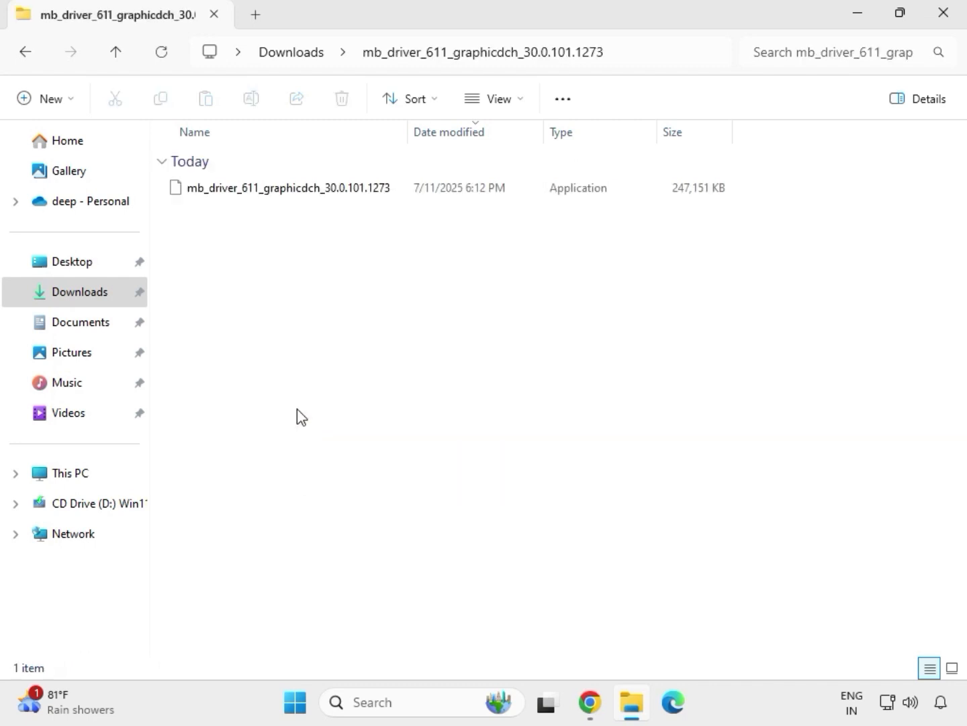
{"action": "left_click", "coordinate": [268, 194]}
{"action": "right_click", "coordinate": [283, 217]}
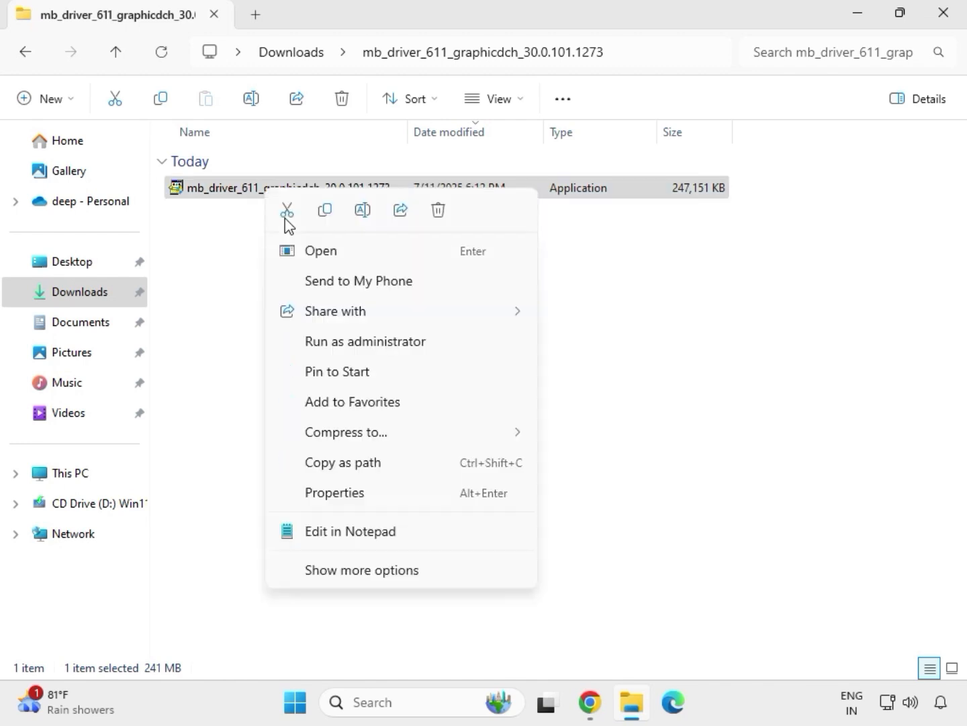
{"action": "left_click", "coordinate": [368, 344]}
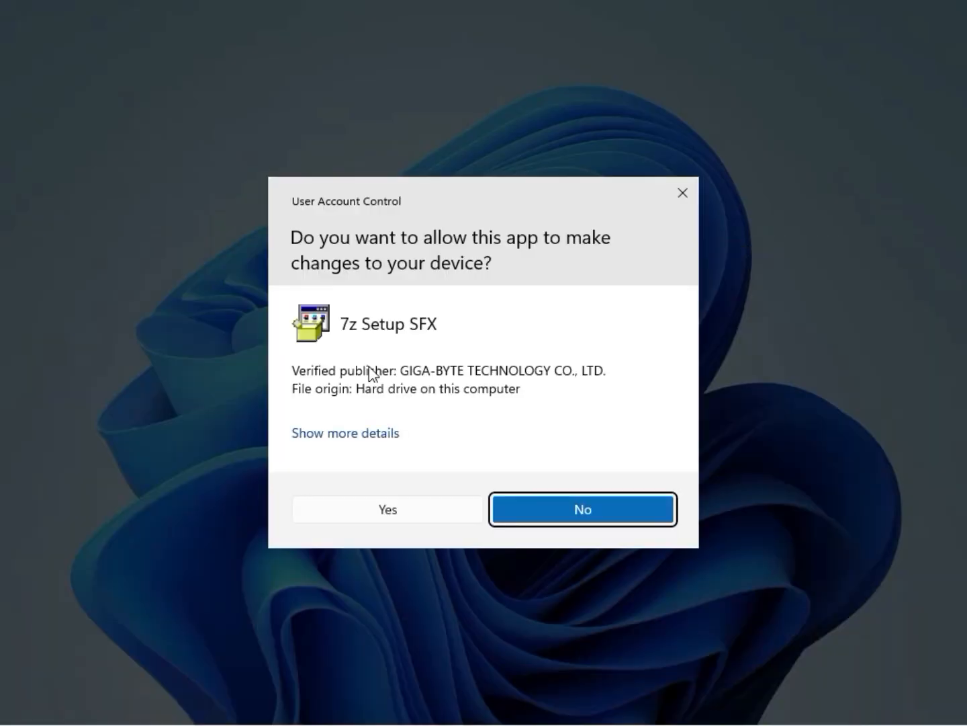
{"action": "left_click", "coordinate": [374, 515]}
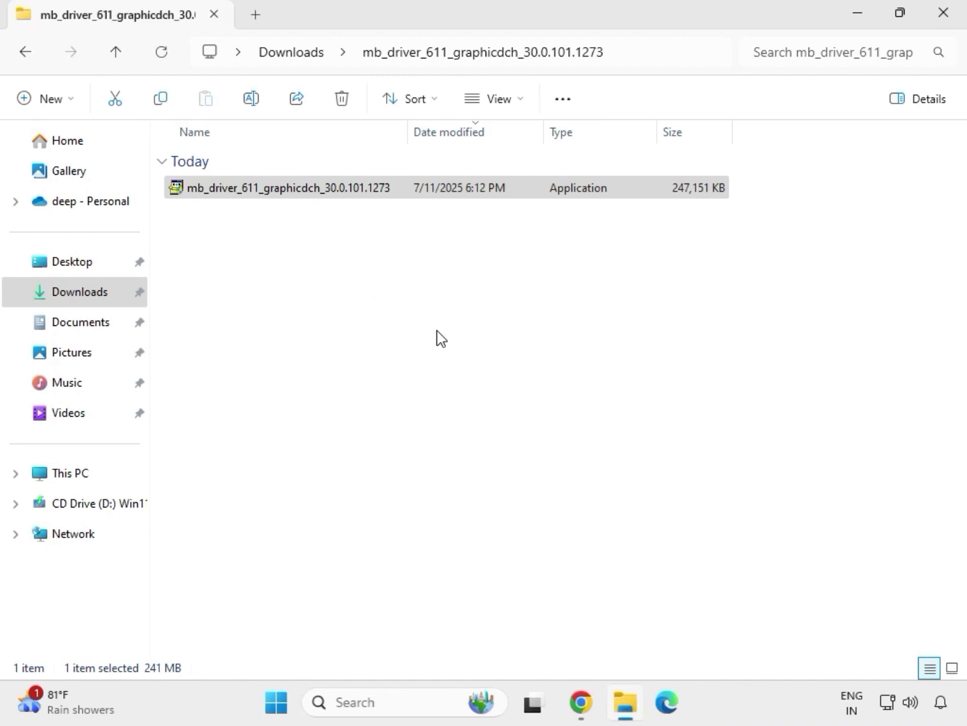
{"action": "left_click", "coordinate": [303, 54]}
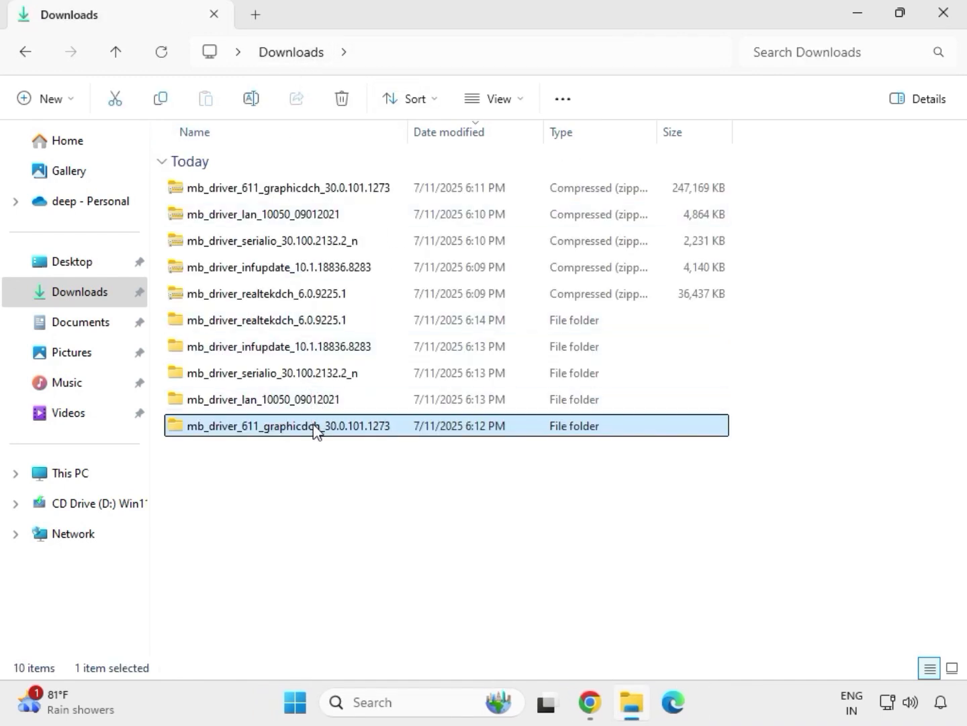
Open the 9225.1_UAD_Win10_Win11_2021_0824_123850_WHQL_1458 folder inside the extracted mb_driver_realtekdch_6.0.9225.1 folder
{"action": "double_click", "coordinate": [297, 323]}
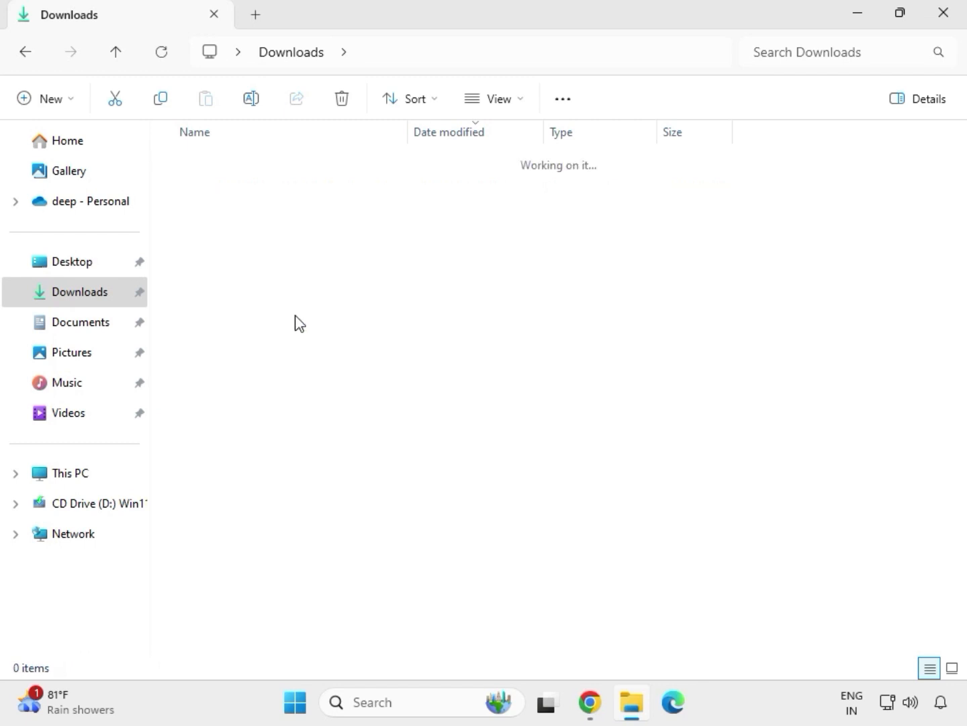
{"action": "left_click", "coordinate": [283, 186]}
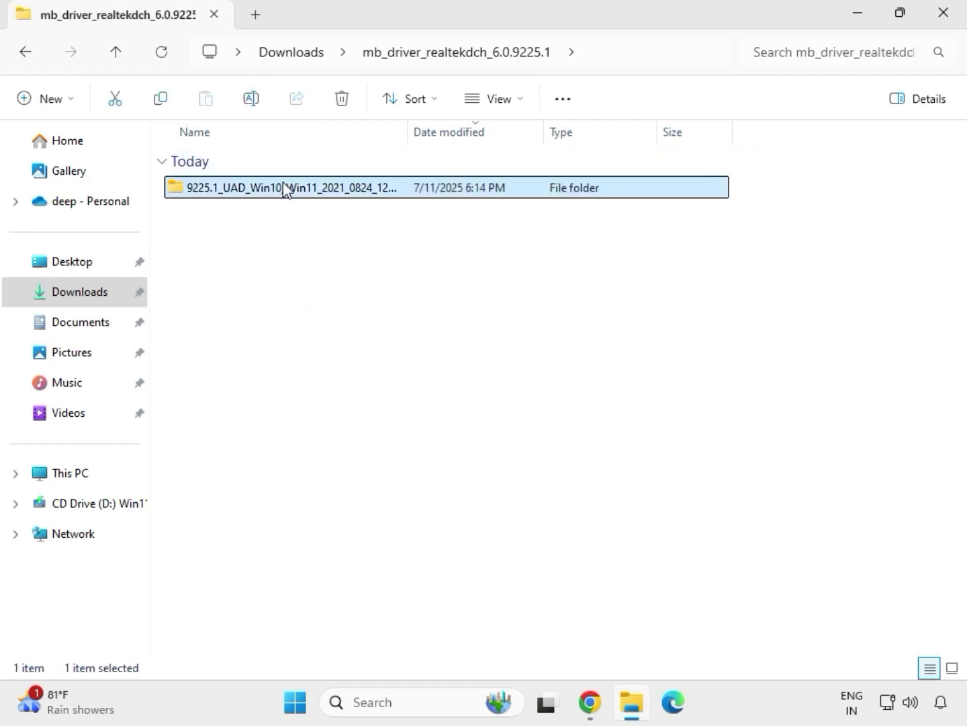
{"action": "double_click", "coordinate": [283, 187]}
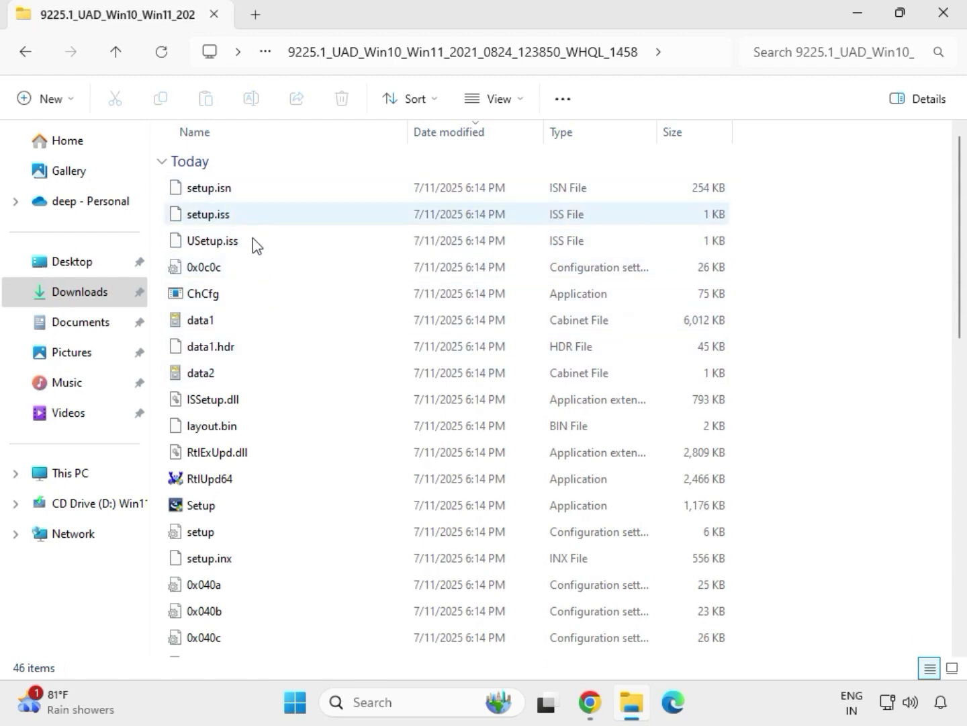
Run the Setup application as administrator and complete the Realtek Audio Driver wizard with the option "No, I will restart my computer later."
{"action": "left_click", "coordinate": [259, 510]}
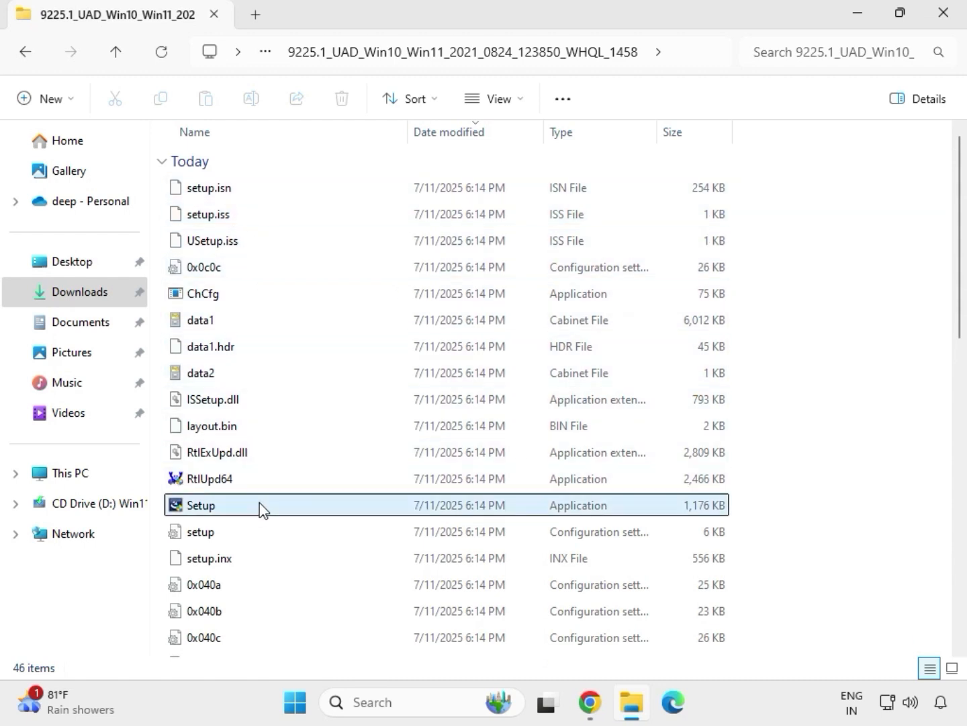
{"action": "right_click", "coordinate": [221, 513]}
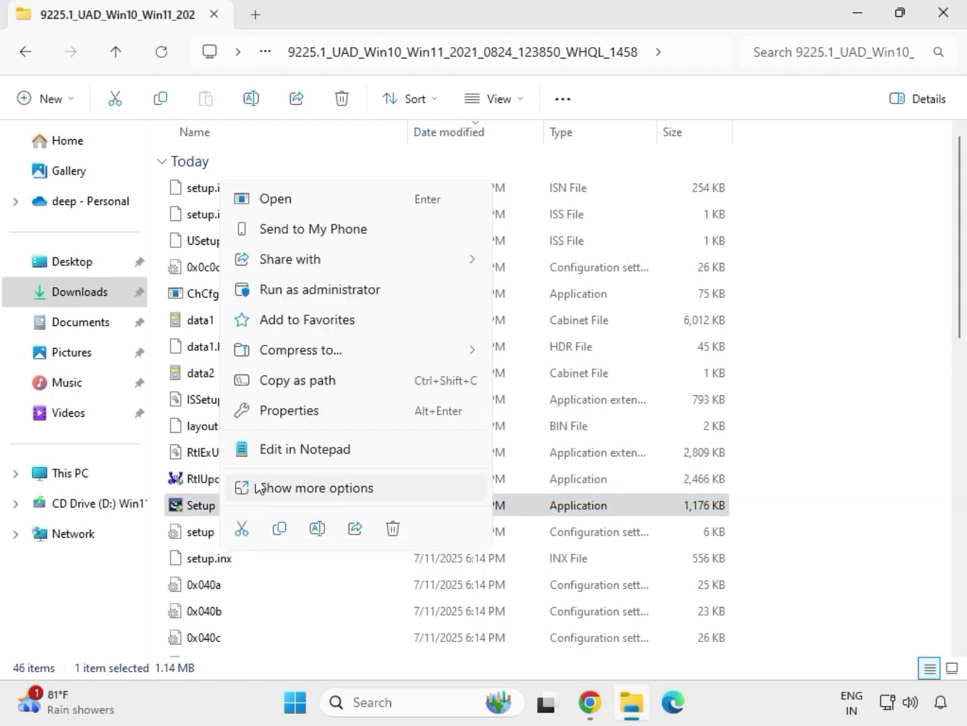
{"action": "left_click", "coordinate": [297, 293]}
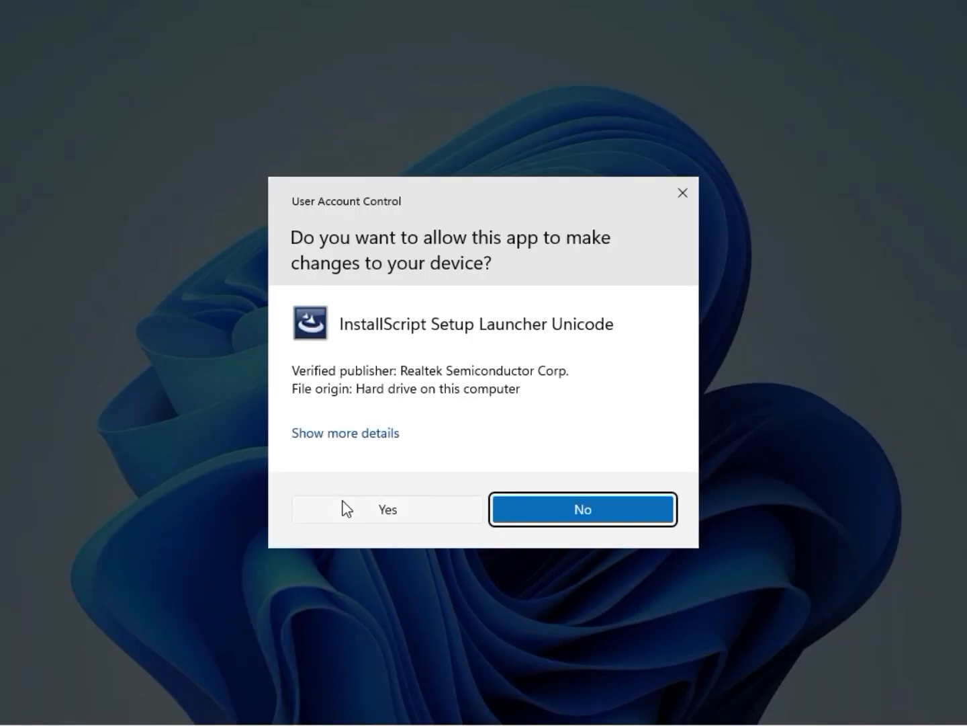
{"action": "left_click", "coordinate": [344, 504]}
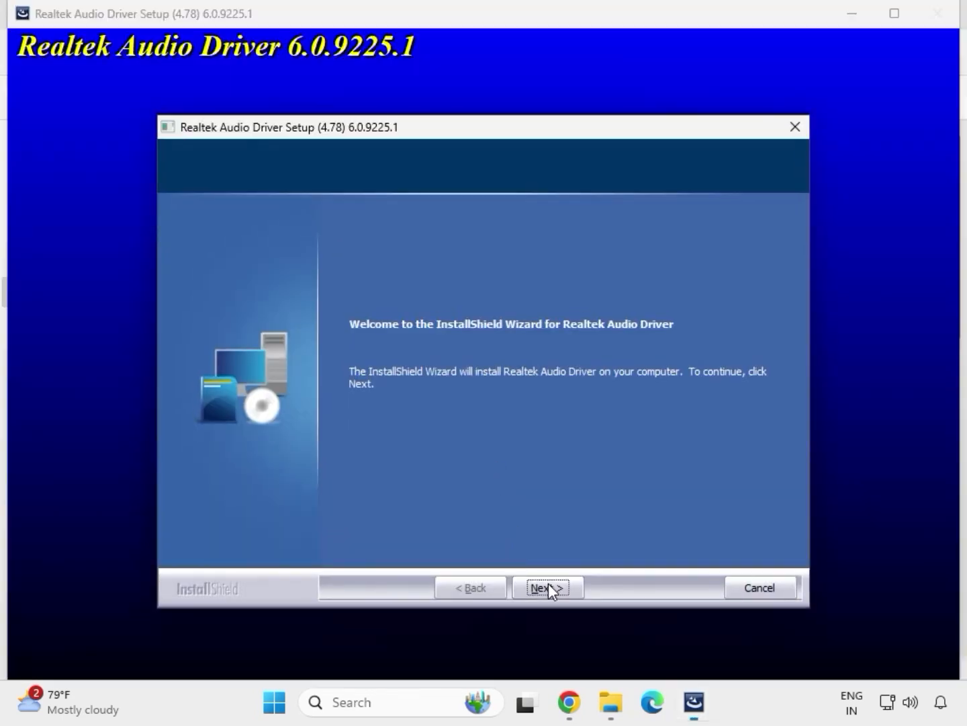
{"action": "left_click", "coordinate": [549, 584]}
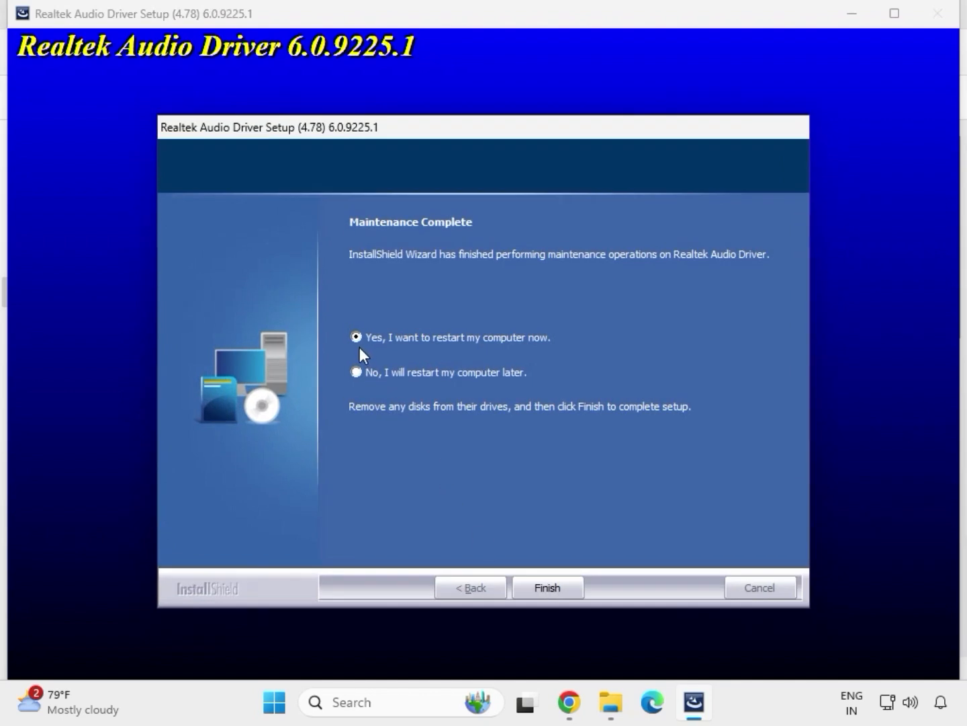
{"action": "left_click", "coordinate": [546, 587]}
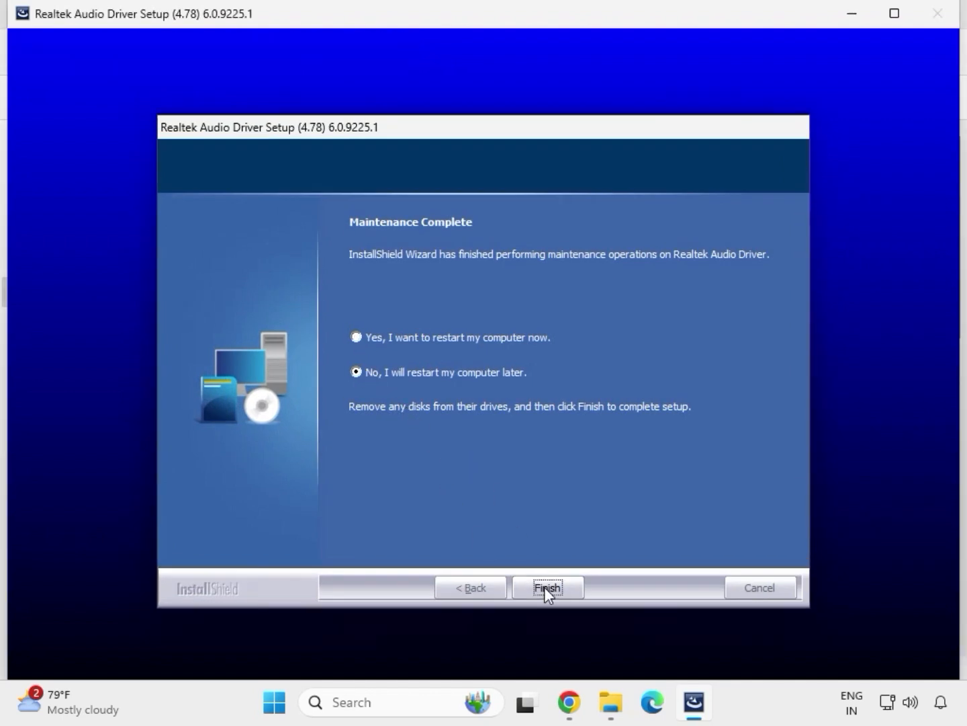